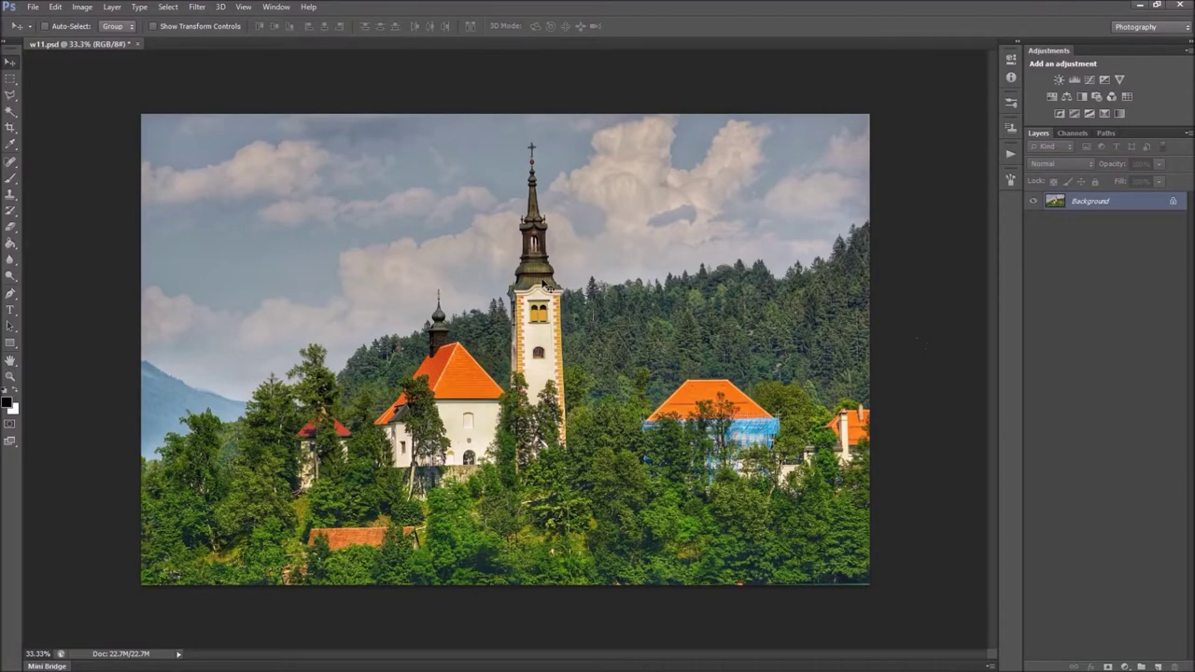
Step: Load the action's Brush .abr file into the brush presets via the Preset Manager
left_click(55, 7)
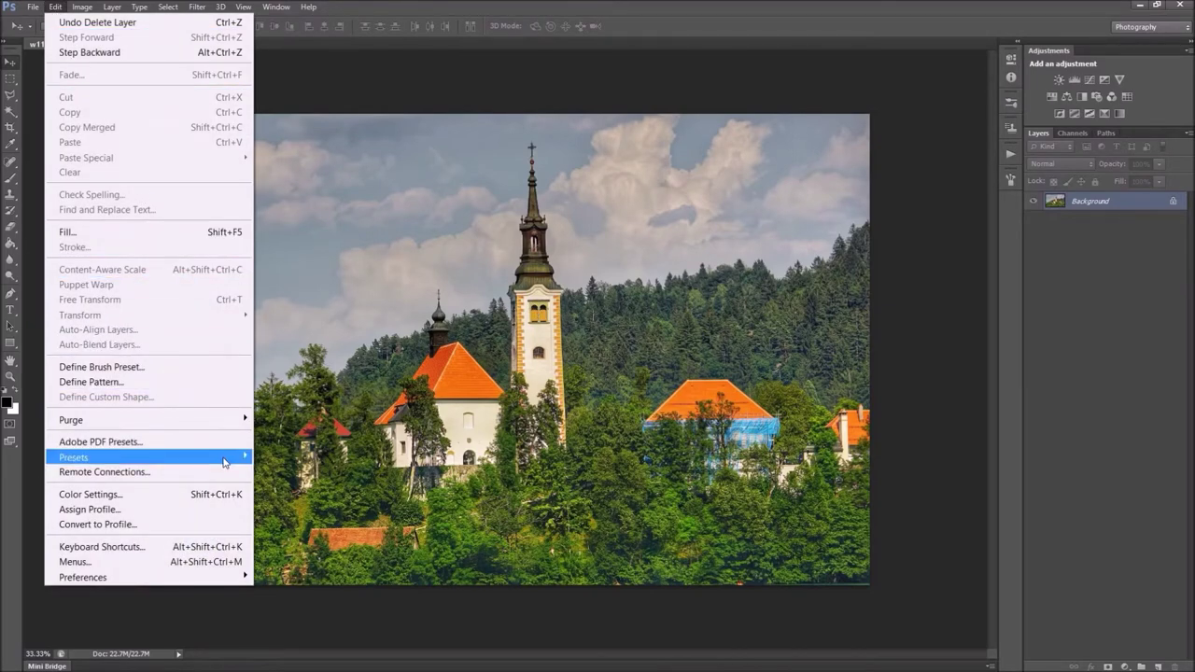
mouse_move(112, 457)
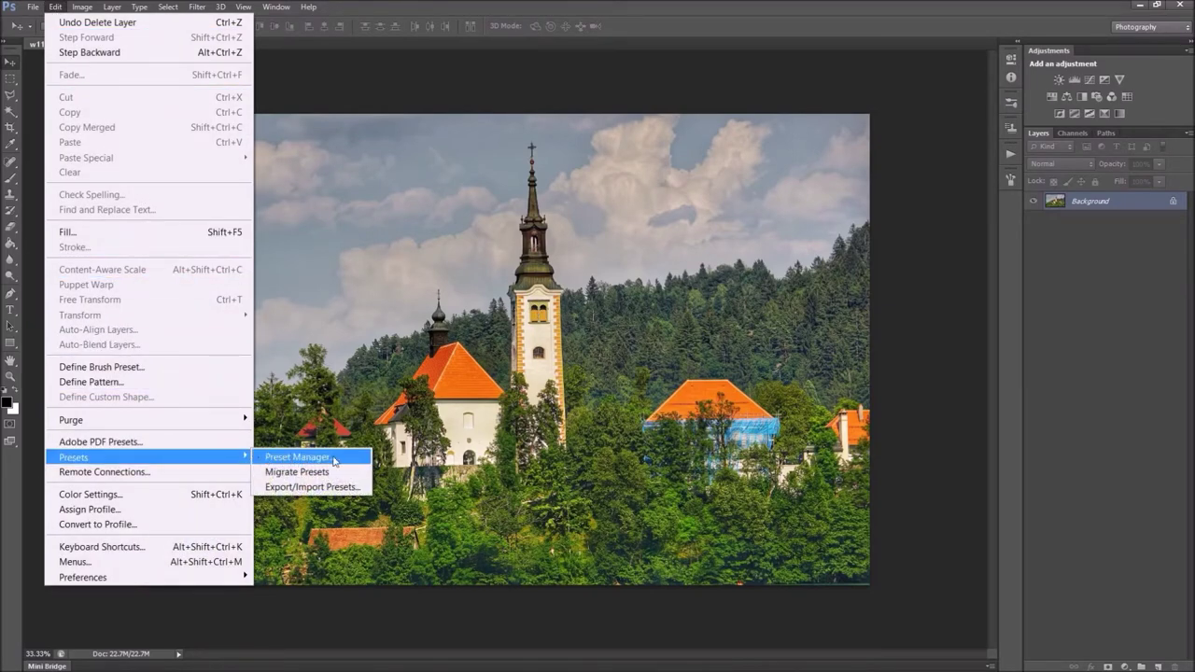
left_click(334, 458)
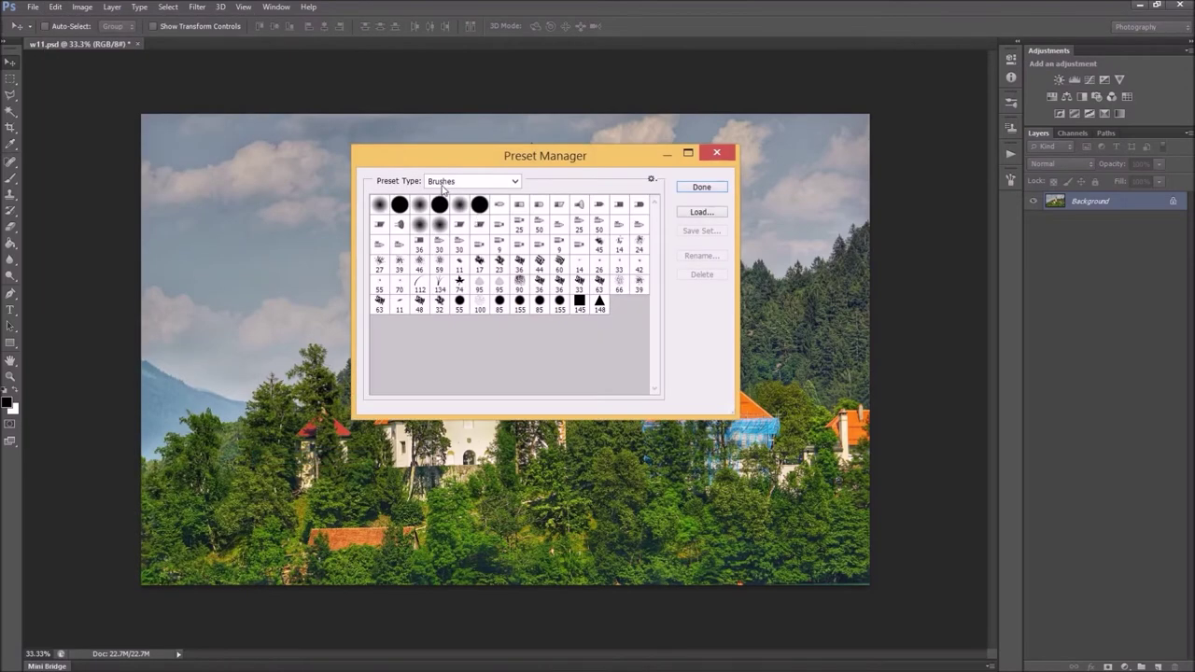
left_click(690, 214)
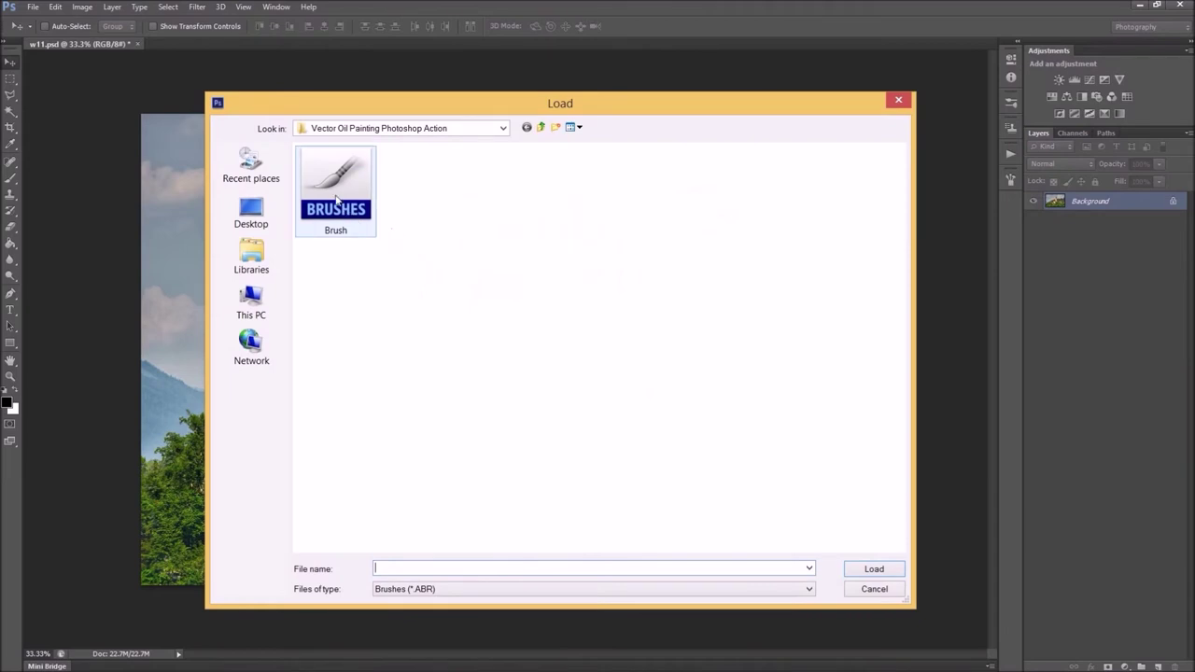
left_click(337, 199)
left_click(863, 569)
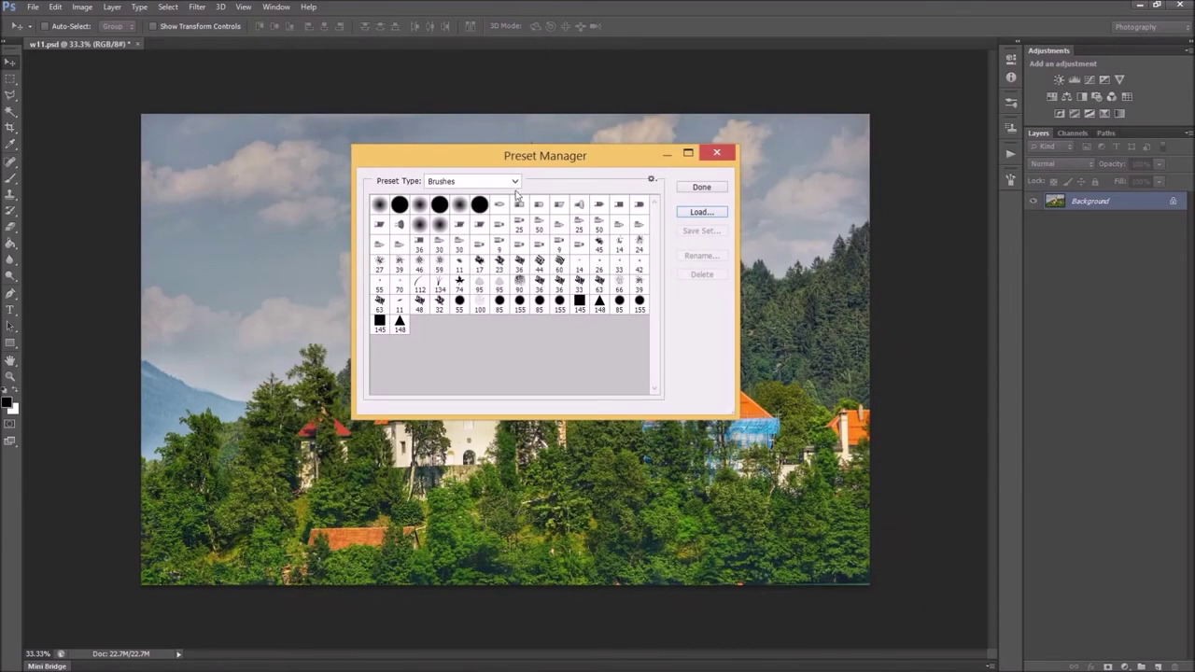
Step: Load the action's Pattern file into the pattern presets and close the Preset Manager
left_click(514, 181)
left_click(472, 244)
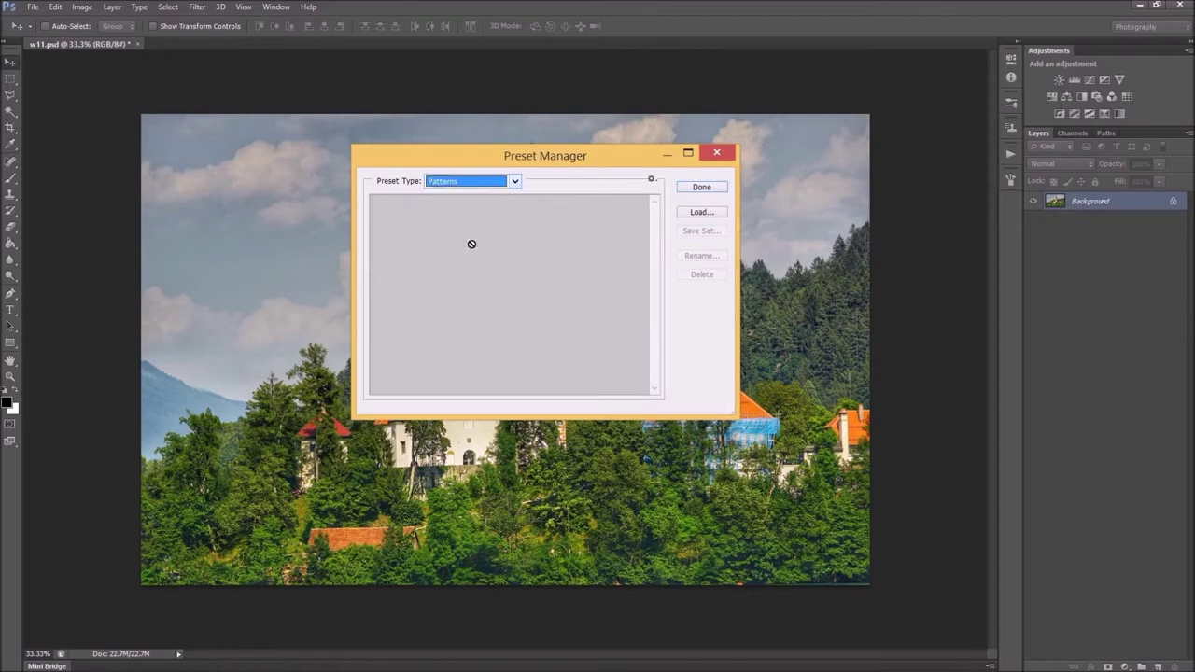
left_click(698, 213)
left_click(340, 213)
left_click(851, 567)
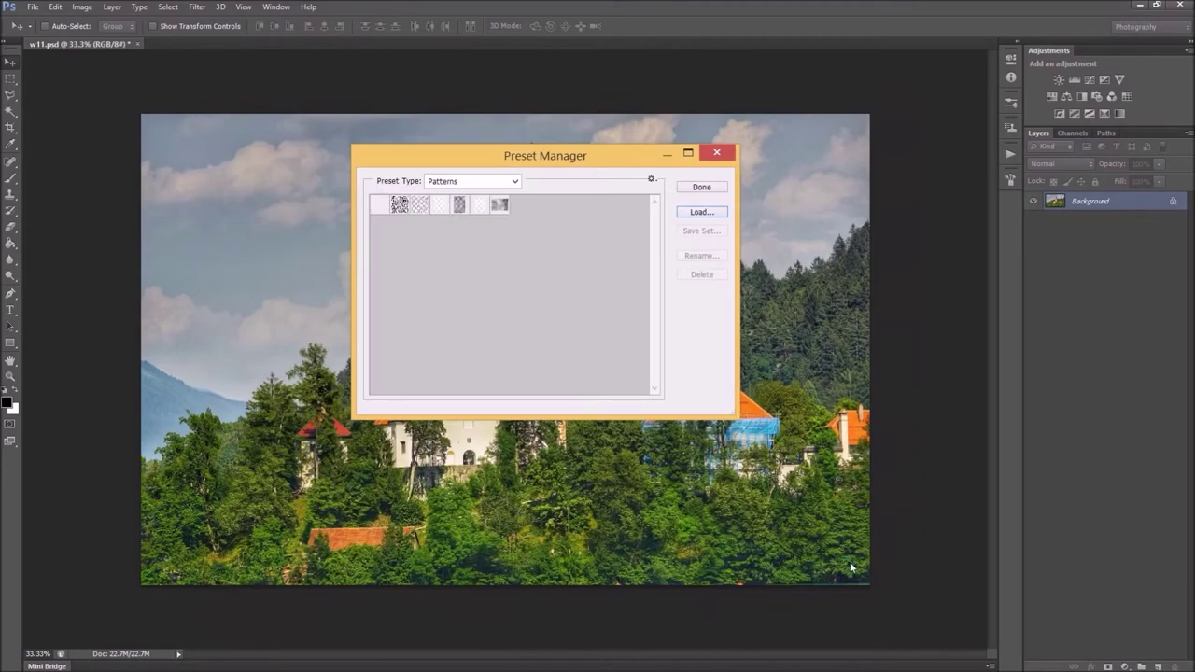
left_click(700, 187)
left_click(79, 8)
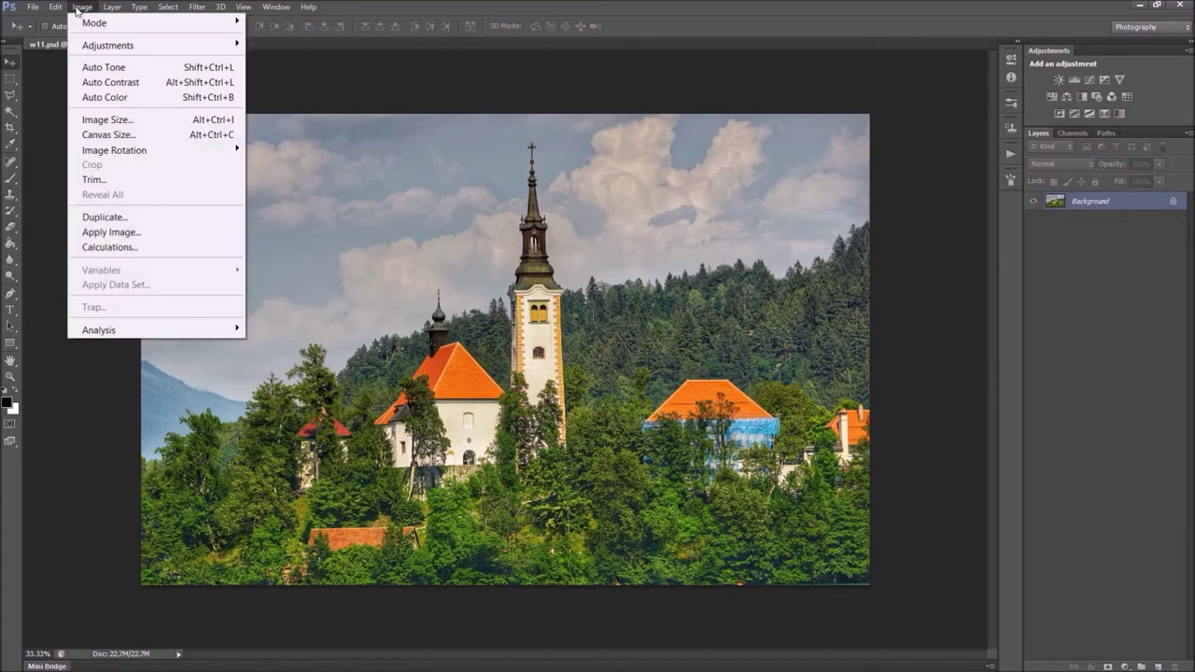
mouse_move(94, 23)
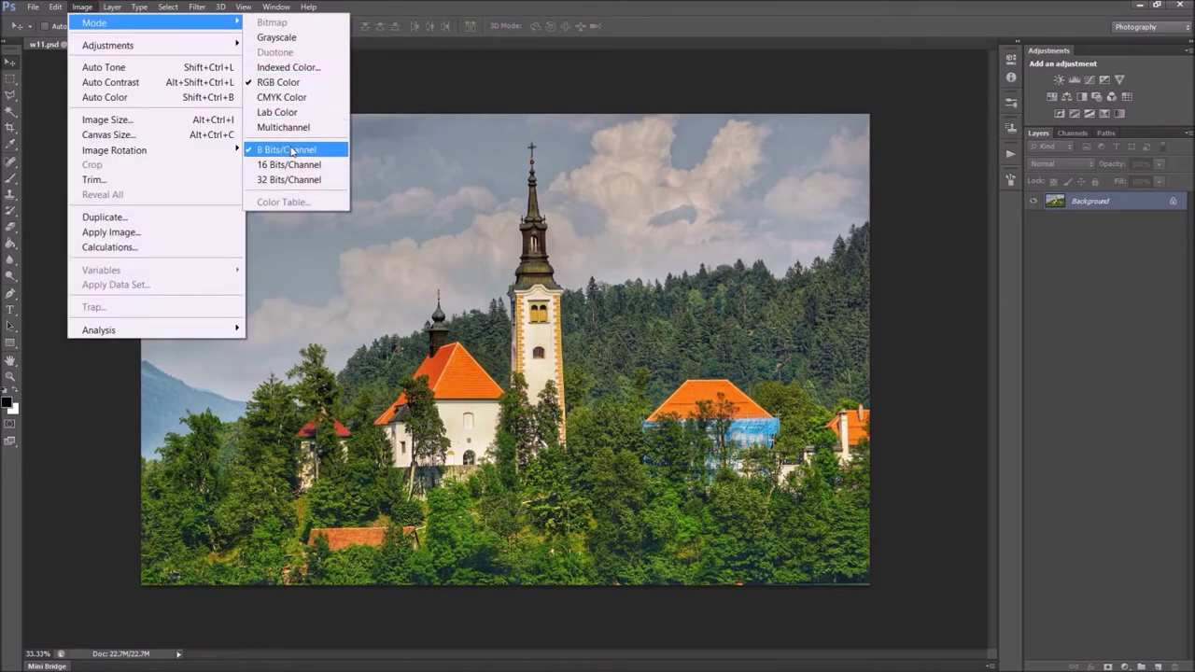
left_click(173, 116)
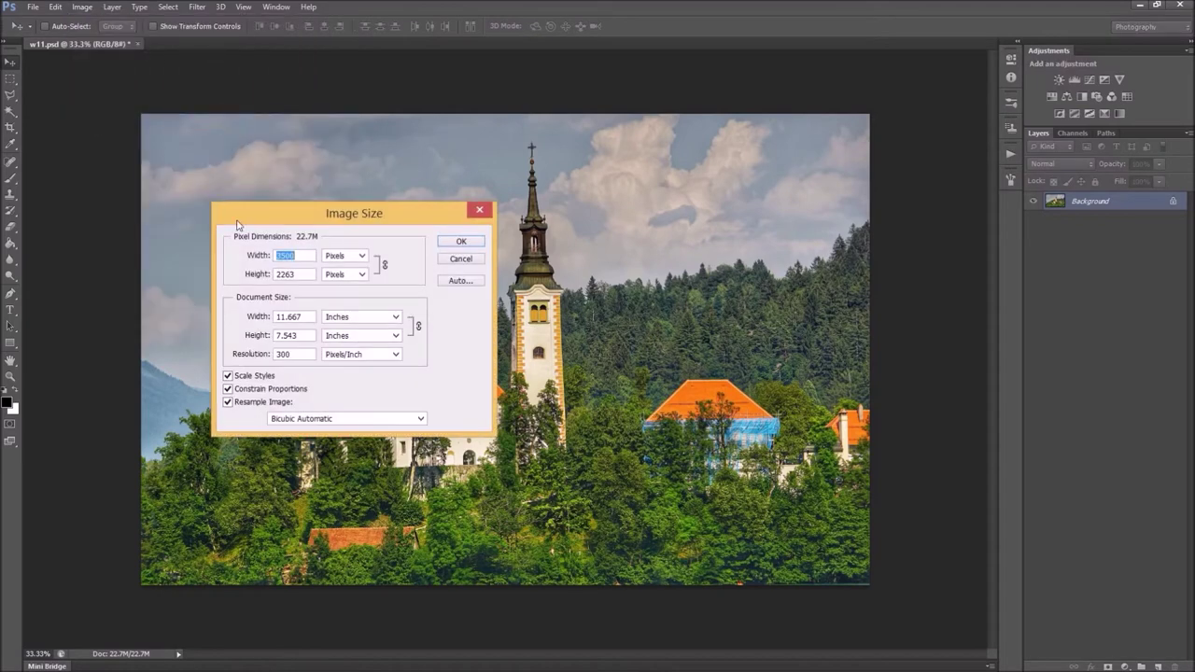
left_click(479, 209)
left_click(270, 10)
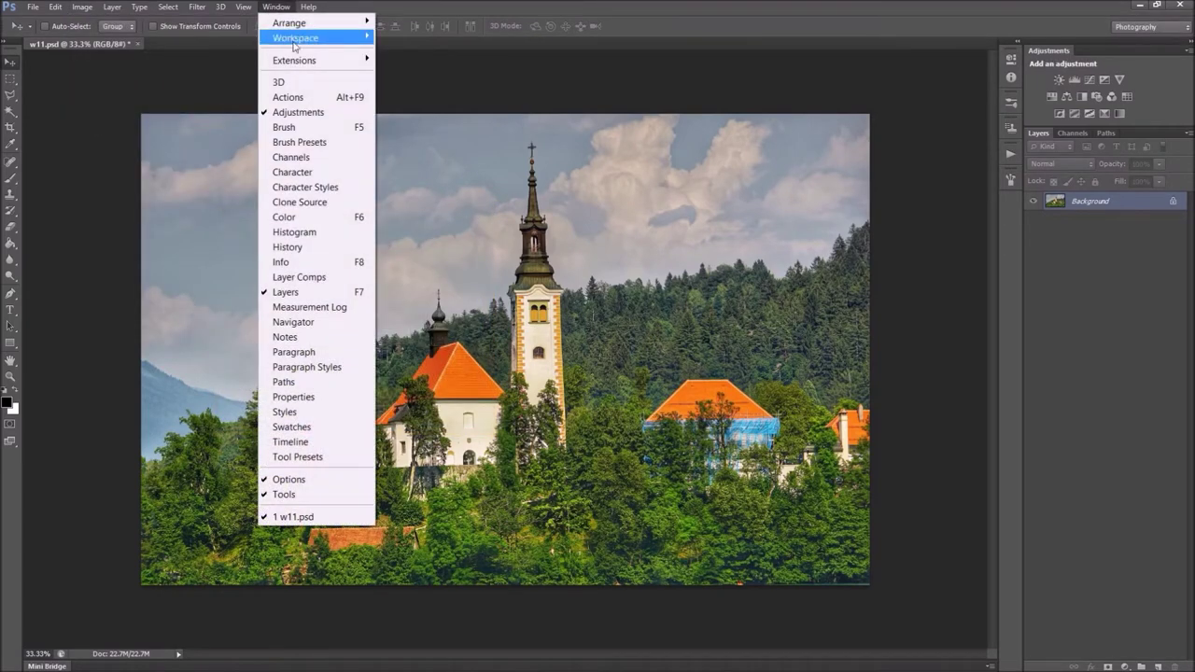
Step: Load the Vector Oil Painting Photoshop Action set into Actions and select its PLAY action
left_click(317, 99)
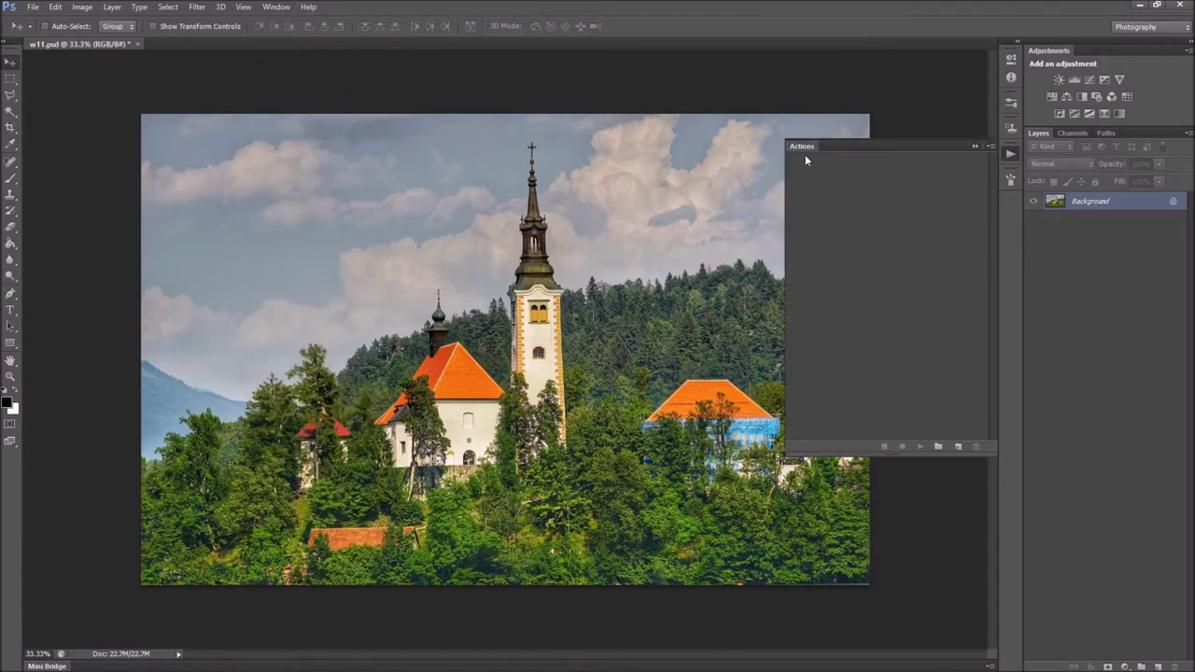
left_click(990, 147)
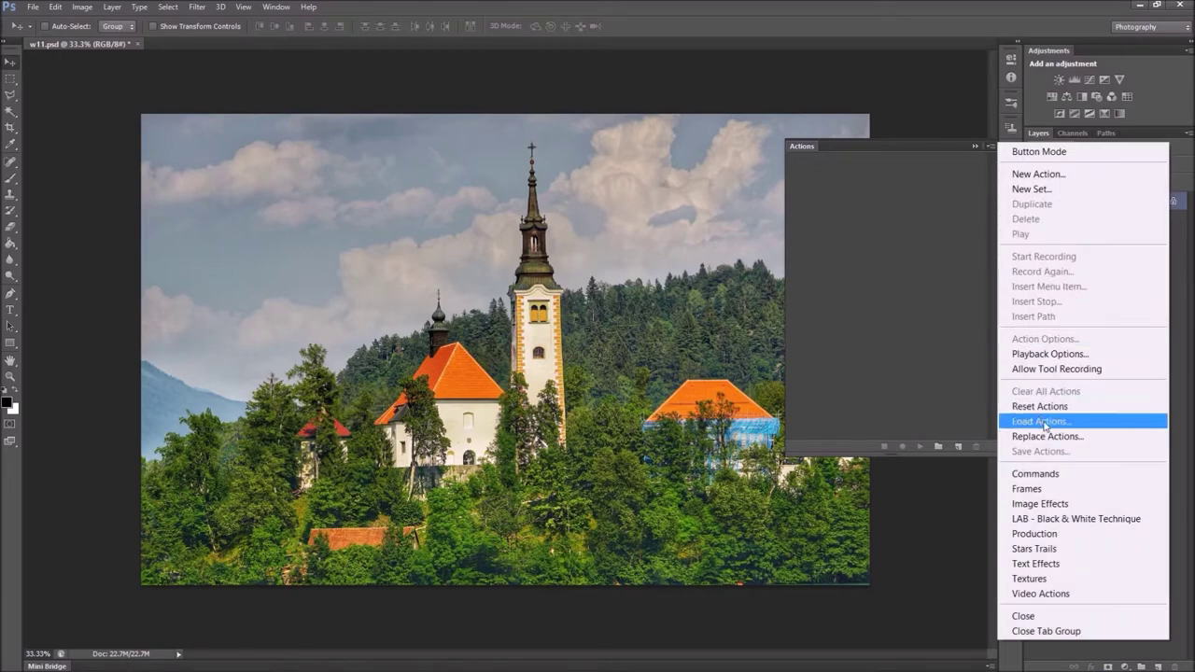
left_click(1044, 422)
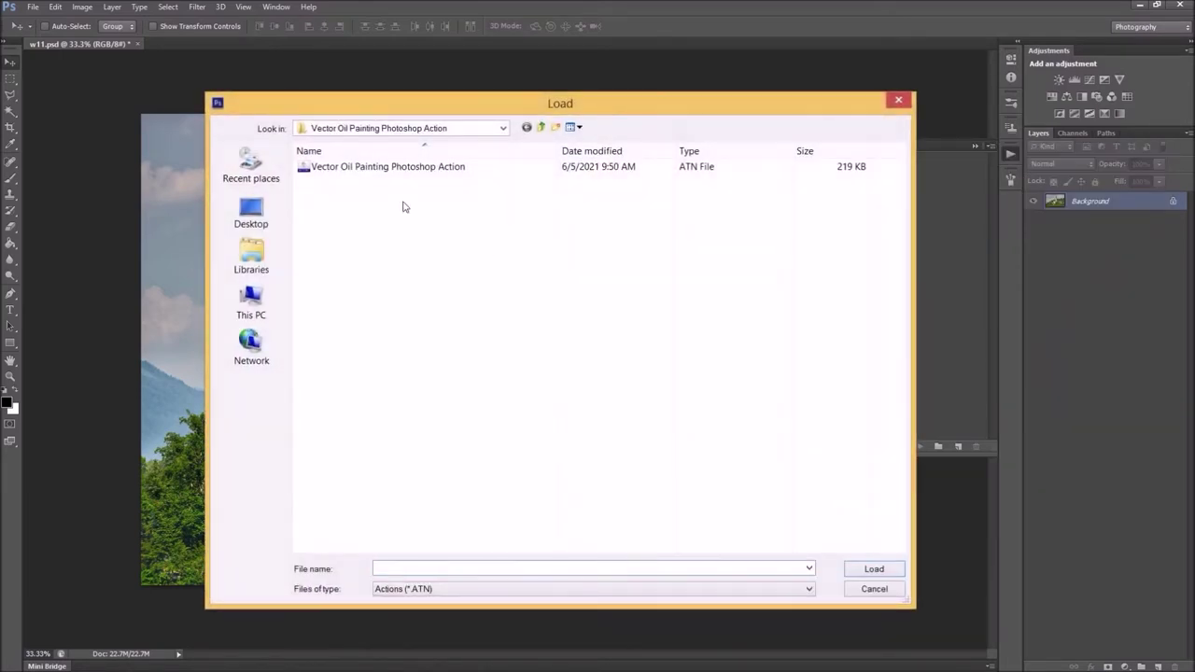
left_click(367, 169)
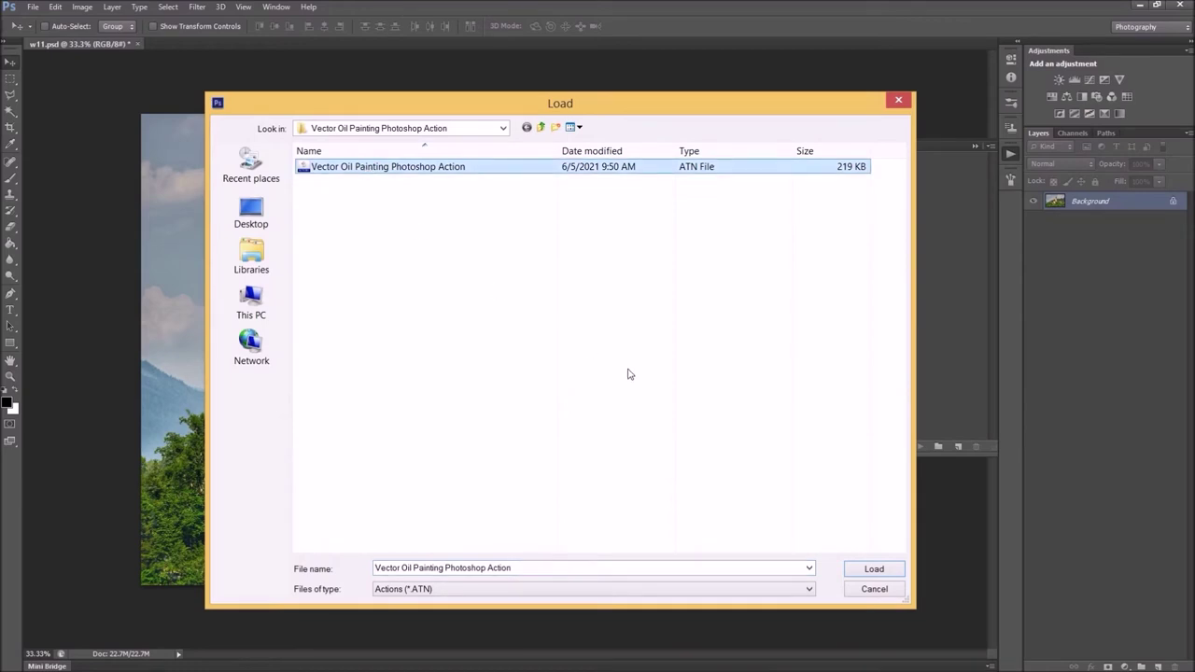
left_click(868, 568)
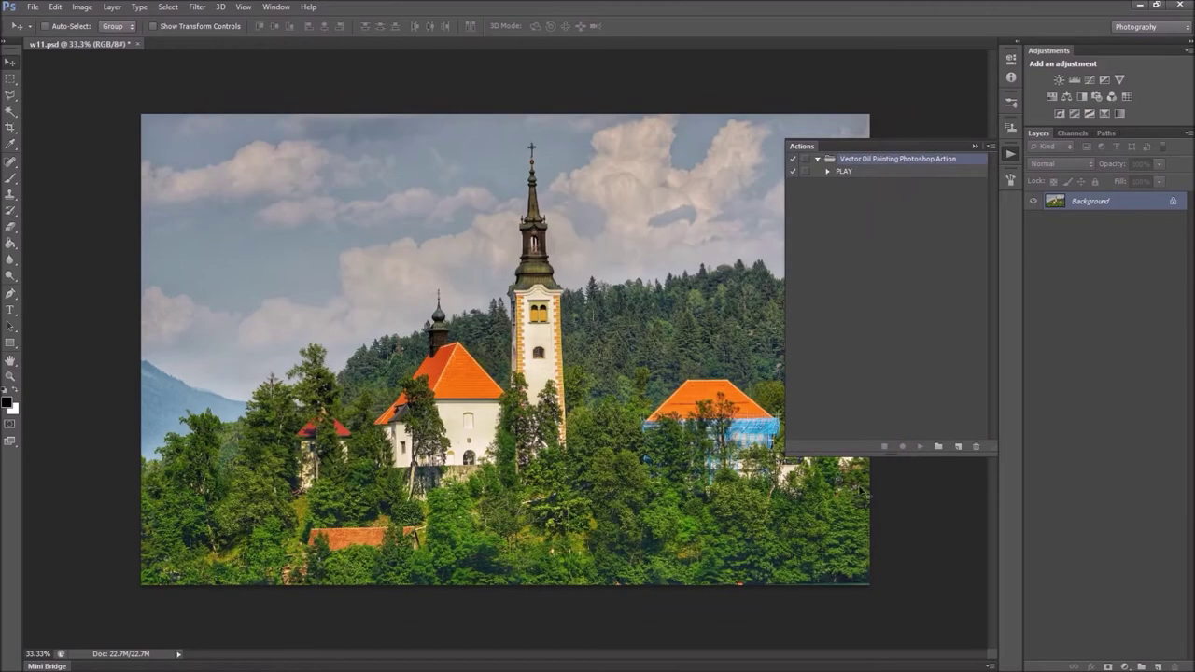
left_click(866, 176)
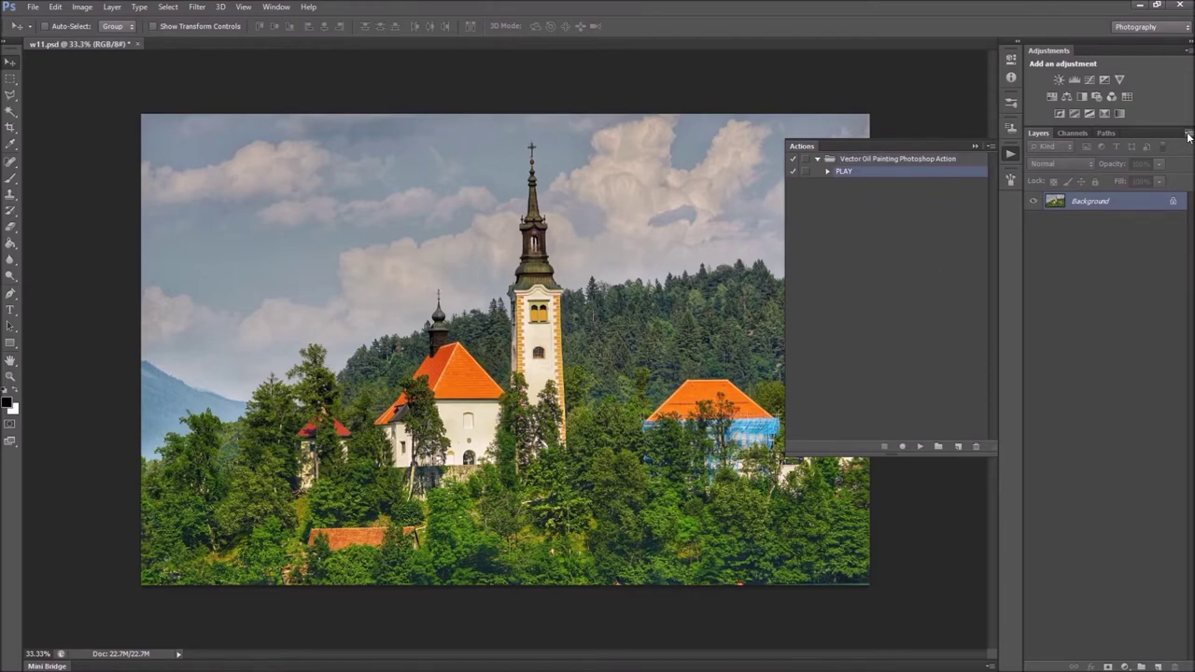
Step: Confirm the Layers Panel Options settings as the action requires
left_click(1186, 134)
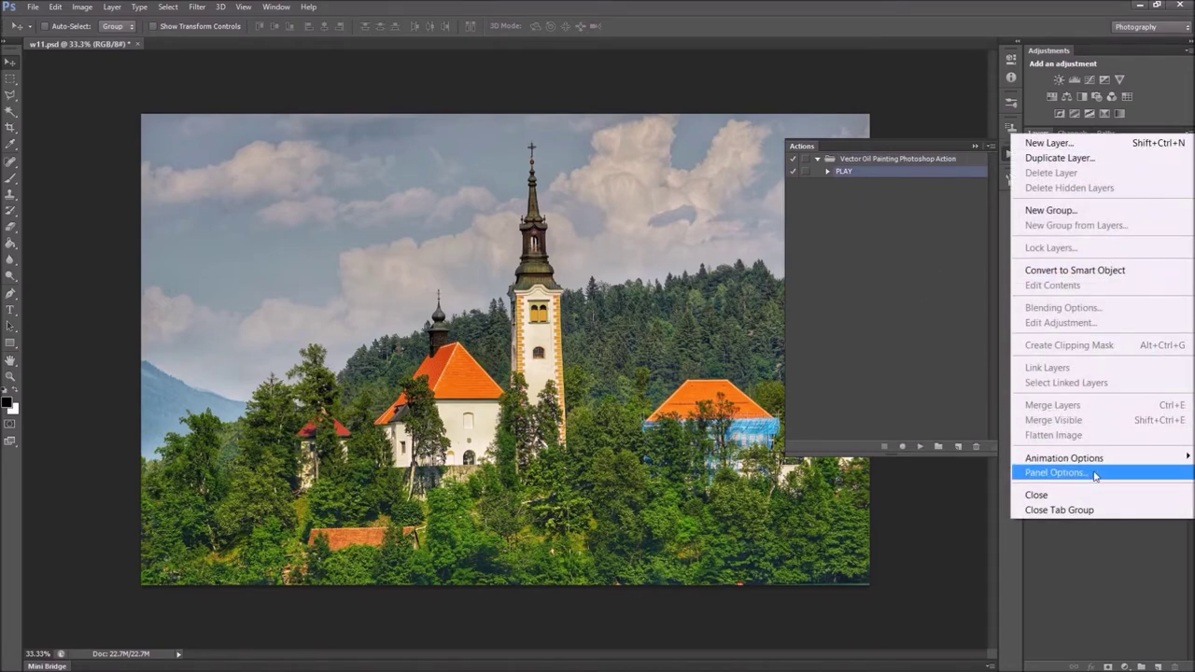
left_click(1079, 475)
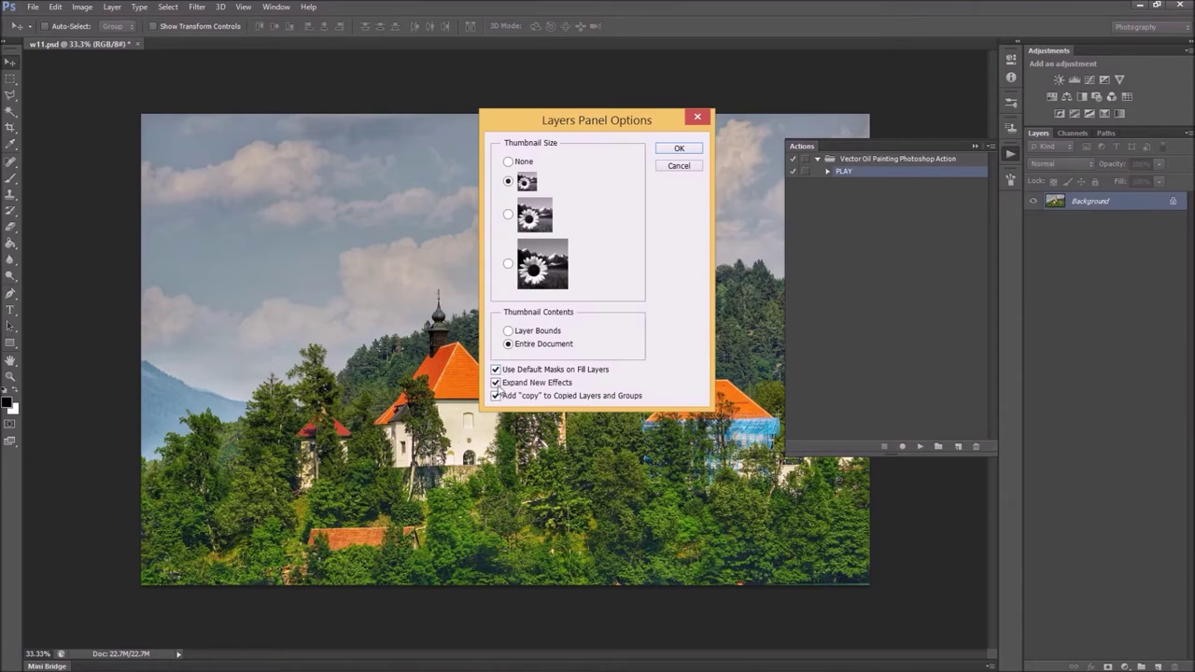
left_click(676, 149)
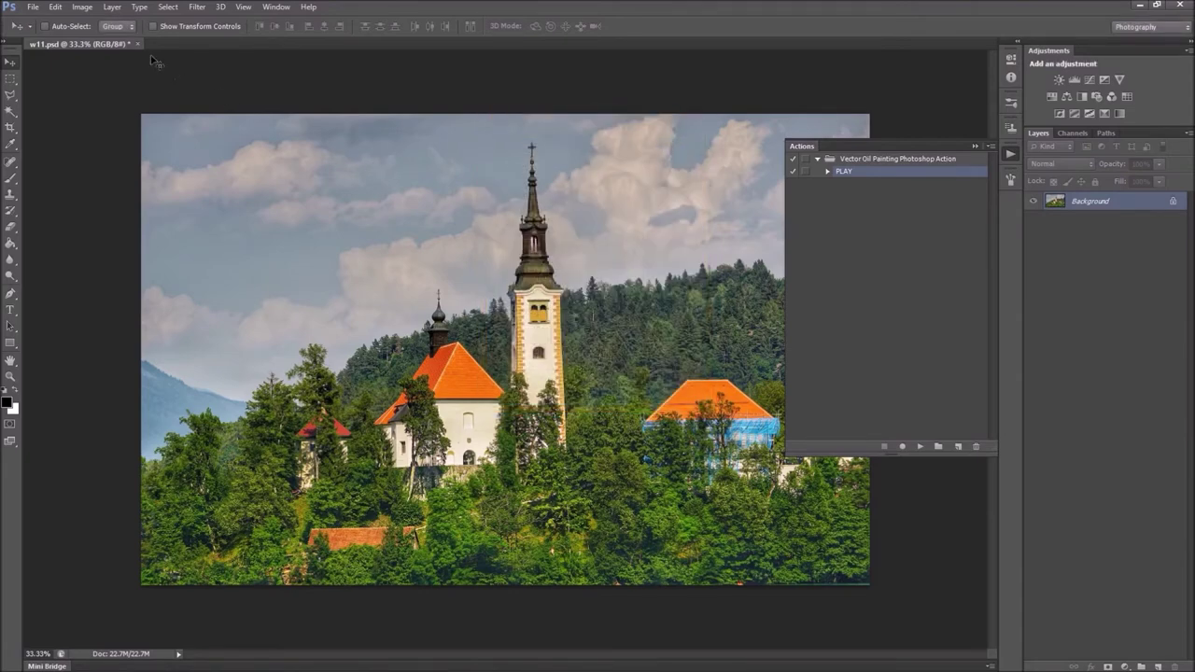
left_click(112, 7)
mouse_move(124, 23)
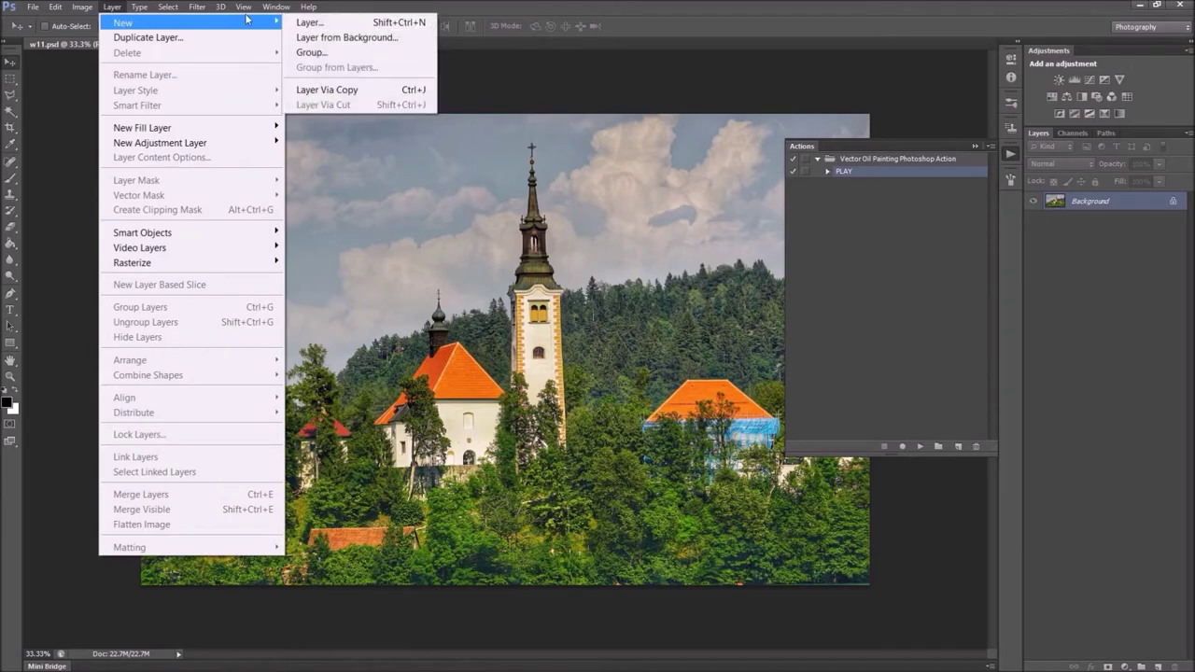
Step: Create a new empty layer above Background, giving it the action's required name
left_click(332, 23)
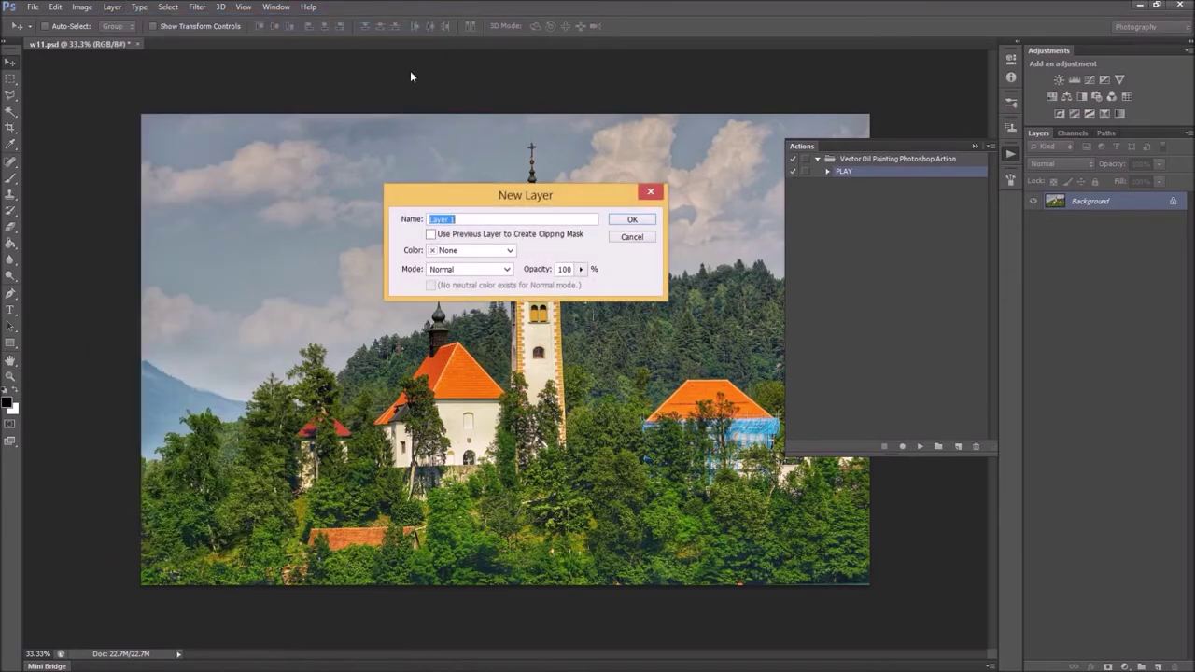
left_click_drag(525, 207, 517, 216)
type("s154")
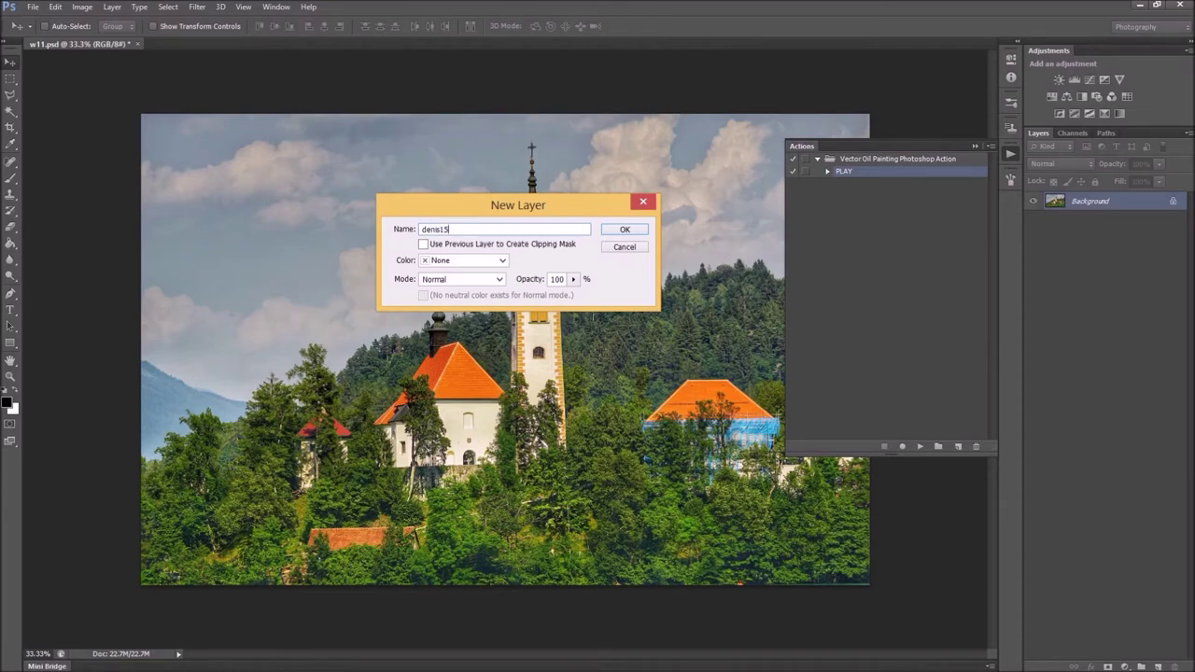
left_click(616, 230)
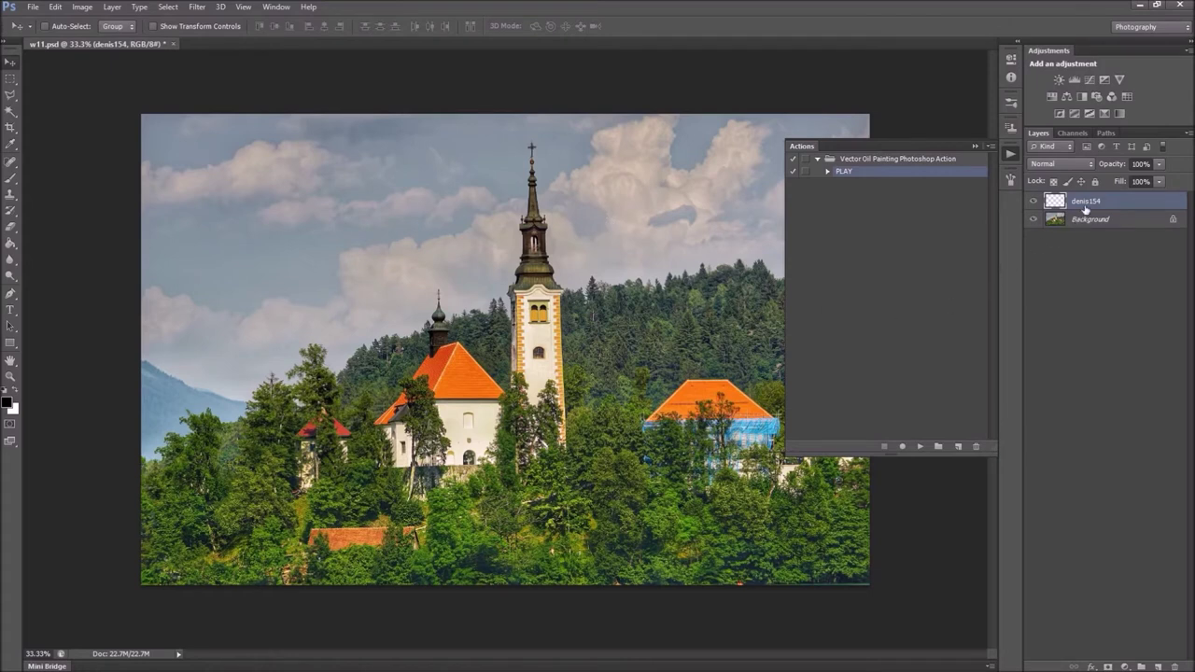
double_click(1089, 204)
left_click(1145, 204)
Step: Set up a 112 px Brush with red as the foreground colour
left_click(10, 181)
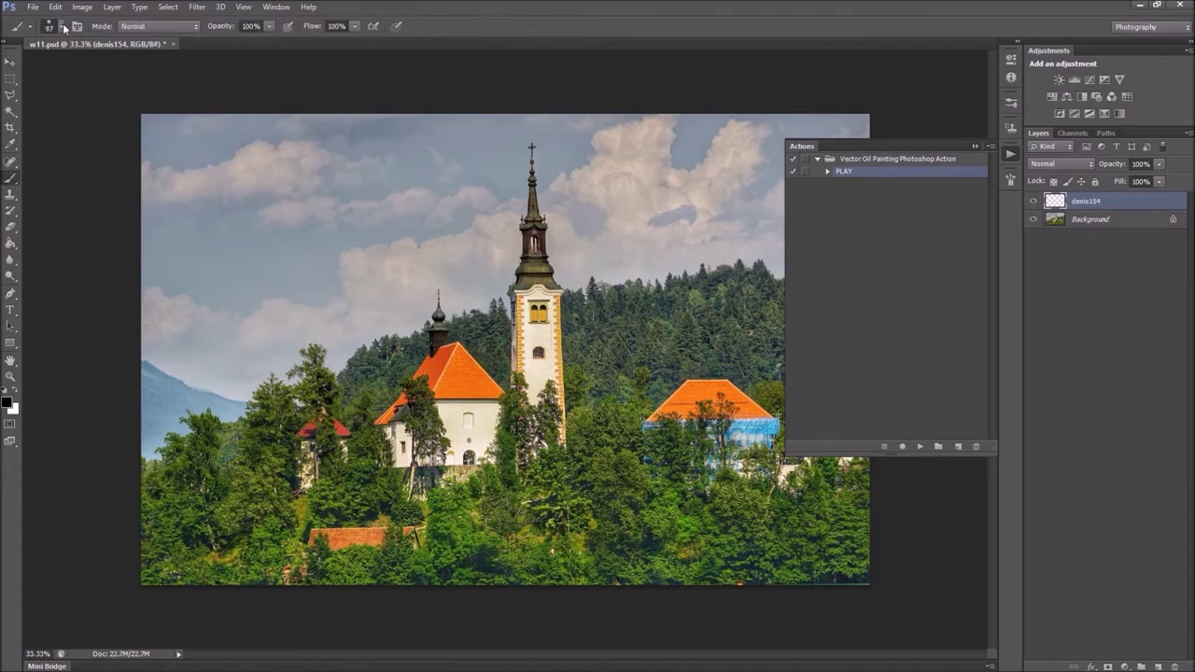
left_click(60, 26)
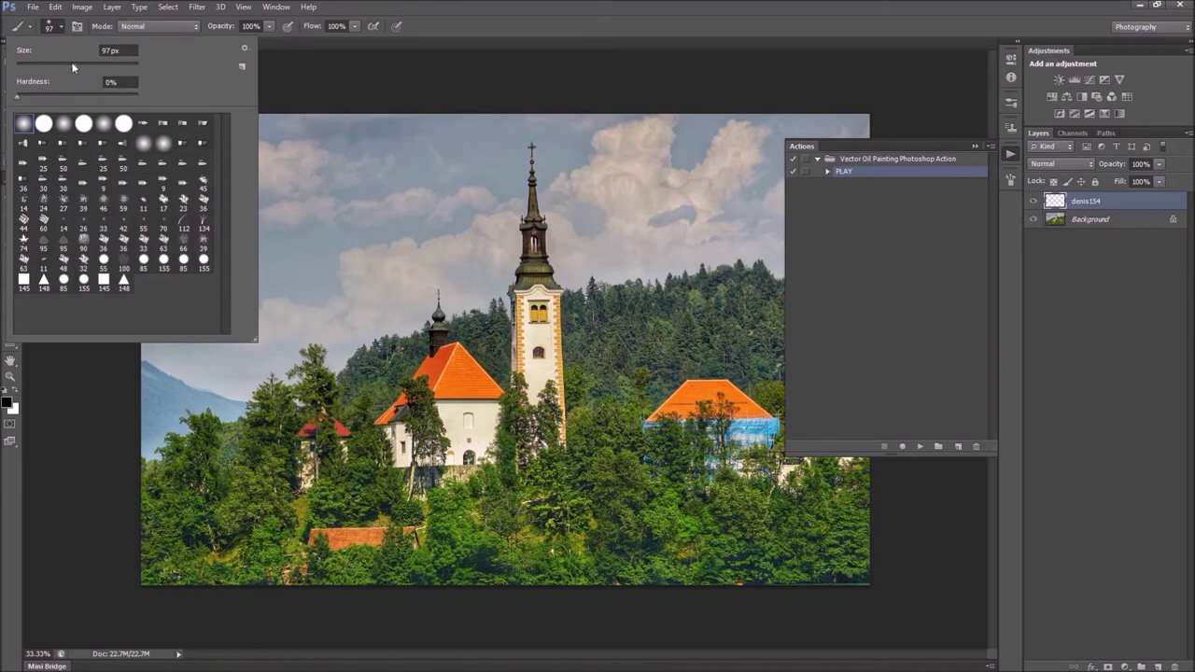
left_click_drag(73, 66, 80, 64)
left_click(454, 16)
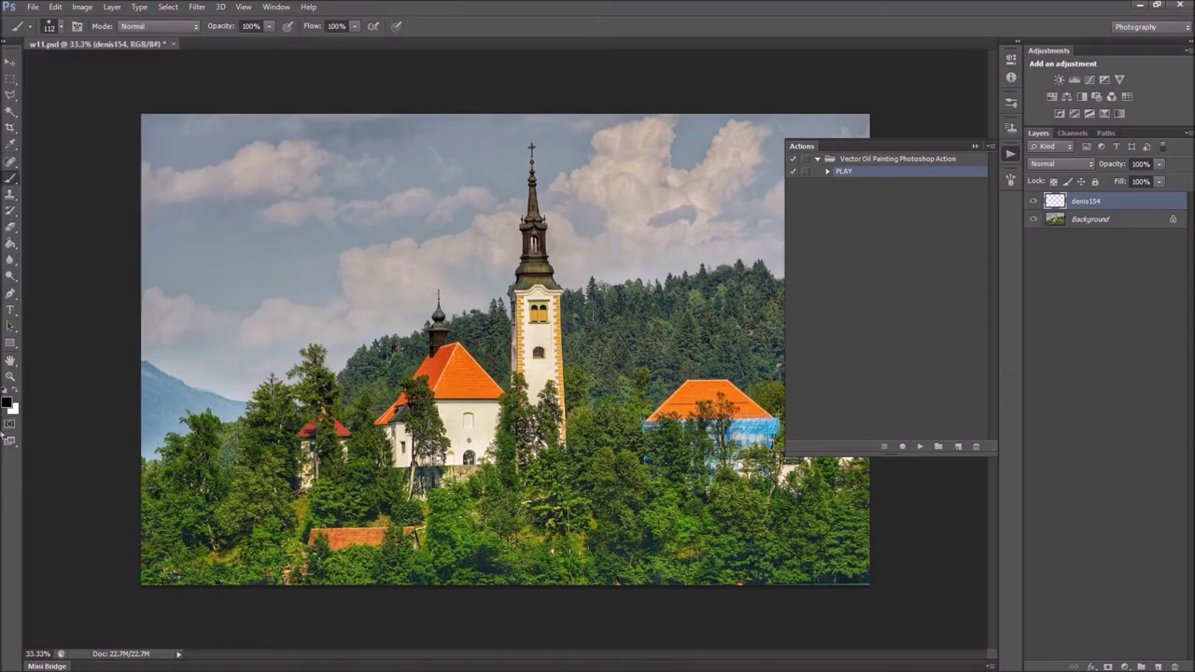
left_click(8, 402)
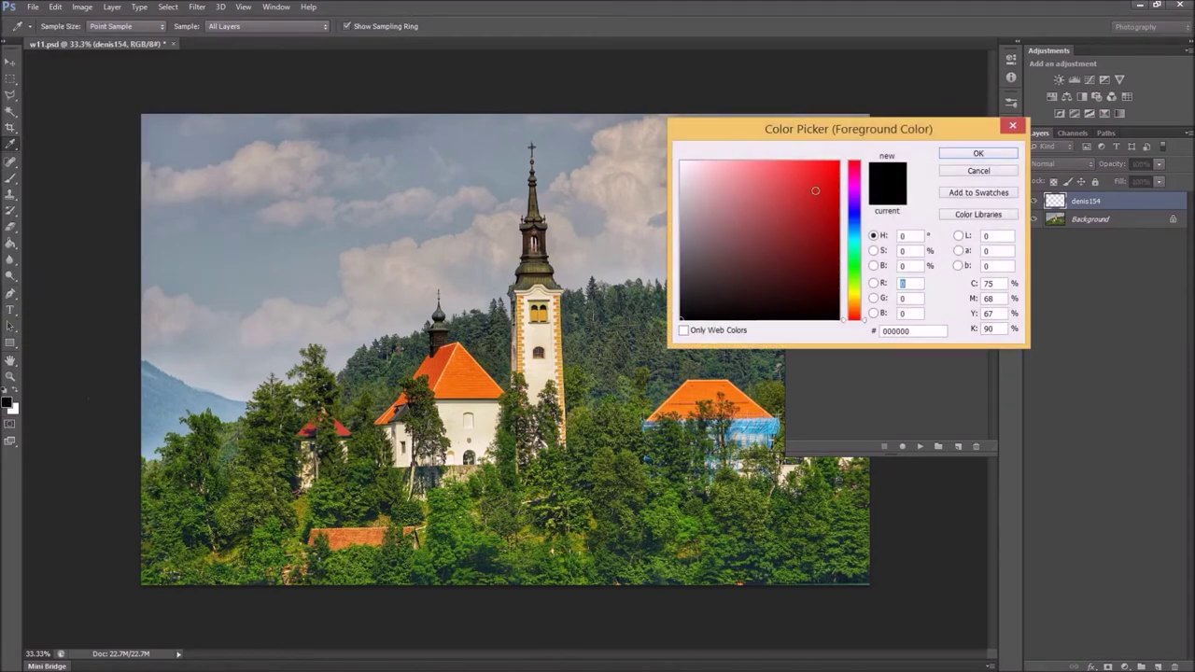
left_click(815, 193)
left_click(971, 154)
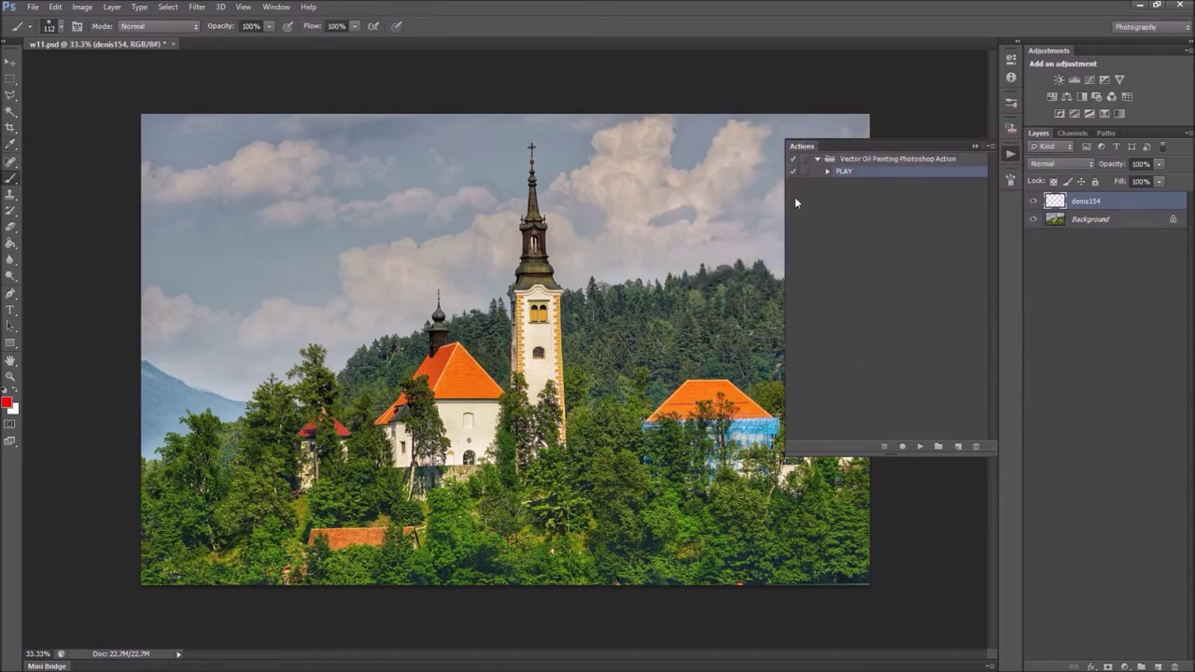
Step: Paint red zigzag strokes over the sky, tower and trees, then hide the layer
left_click_drag(198, 269, 344, 178)
mouse_move(292, 227)
left_mouse_down()
mouse_move(277, 325)
mouse_move(355, 317)
left_mouse_up()
mouse_move(597, 234)
left_mouse_down()
mouse_move(672, 251)
mouse_move(570, 439)
left_mouse_up()
mouse_move(644, 435)
left_mouse_down()
mouse_move(775, 438)
mouse_move(696, 547)
mouse_move(756, 551)
left_mouse_up()
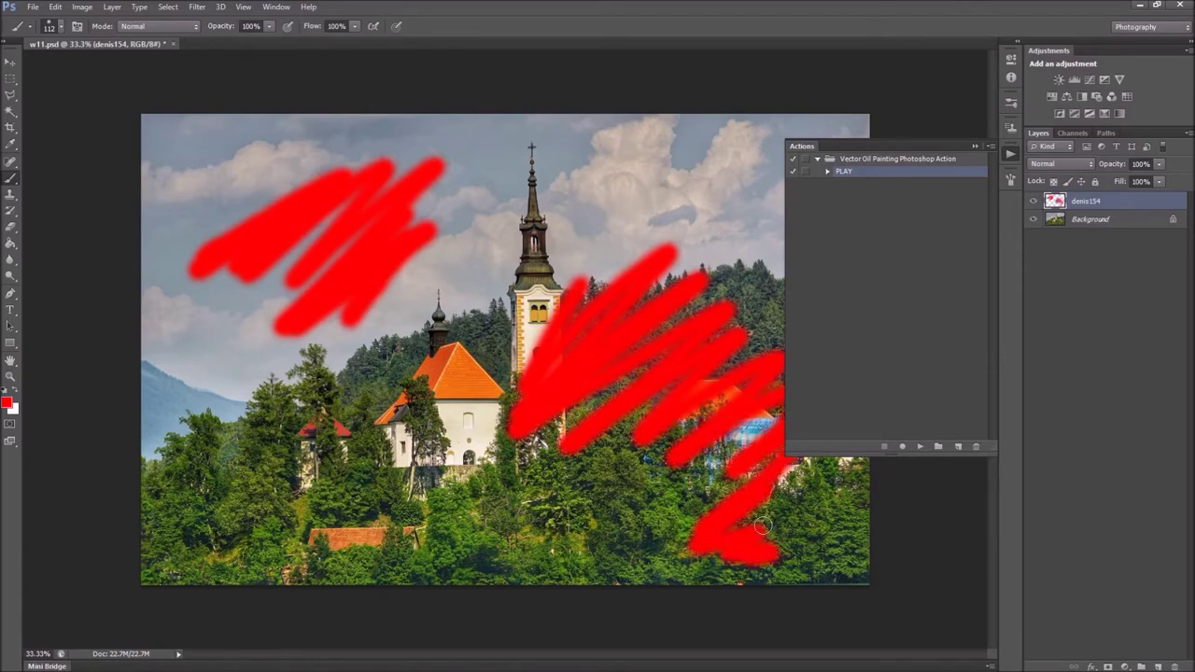
left_click(1032, 202)
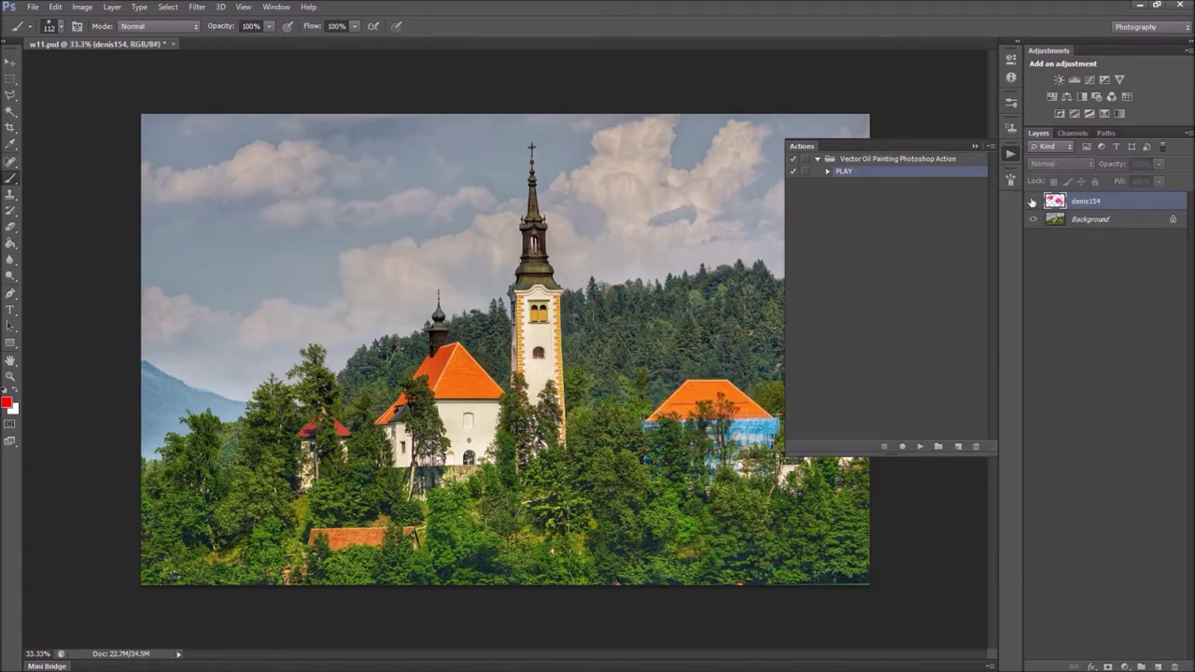
left_click(1033, 202)
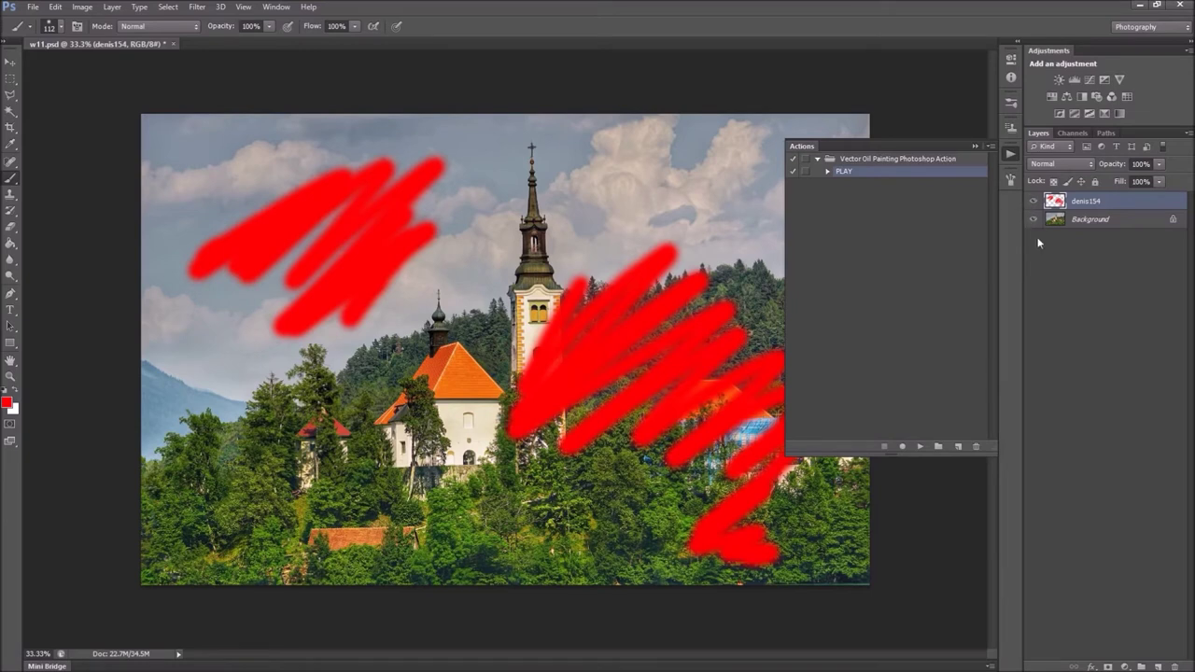
left_click(1107, 222)
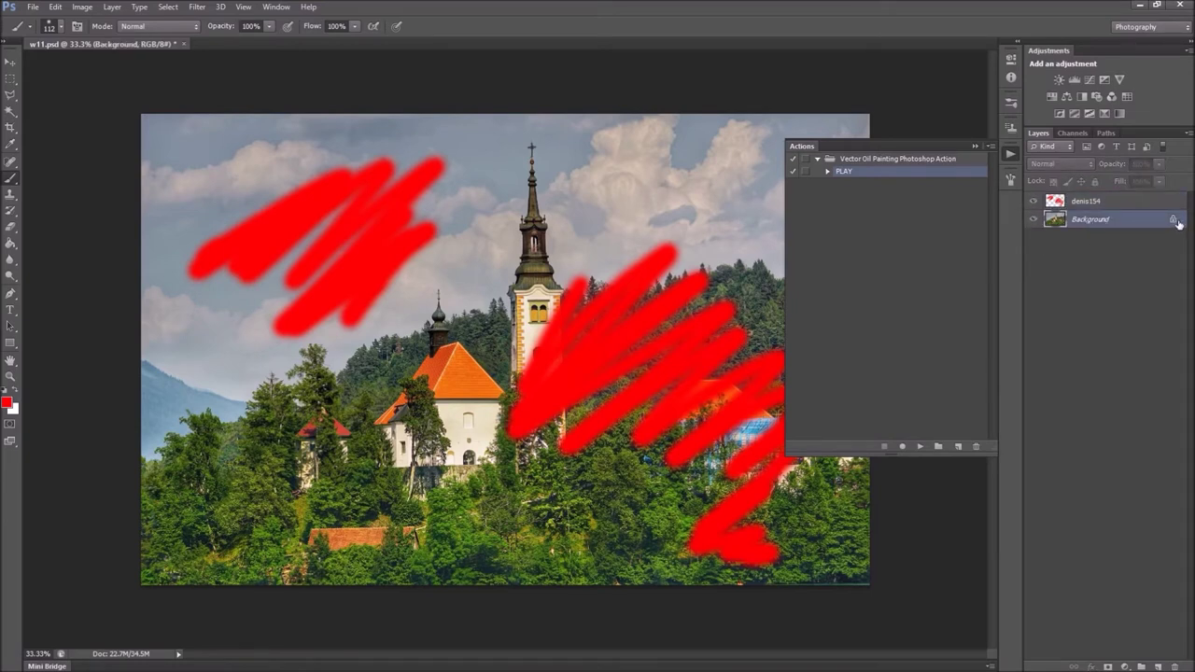
double_click(1147, 227)
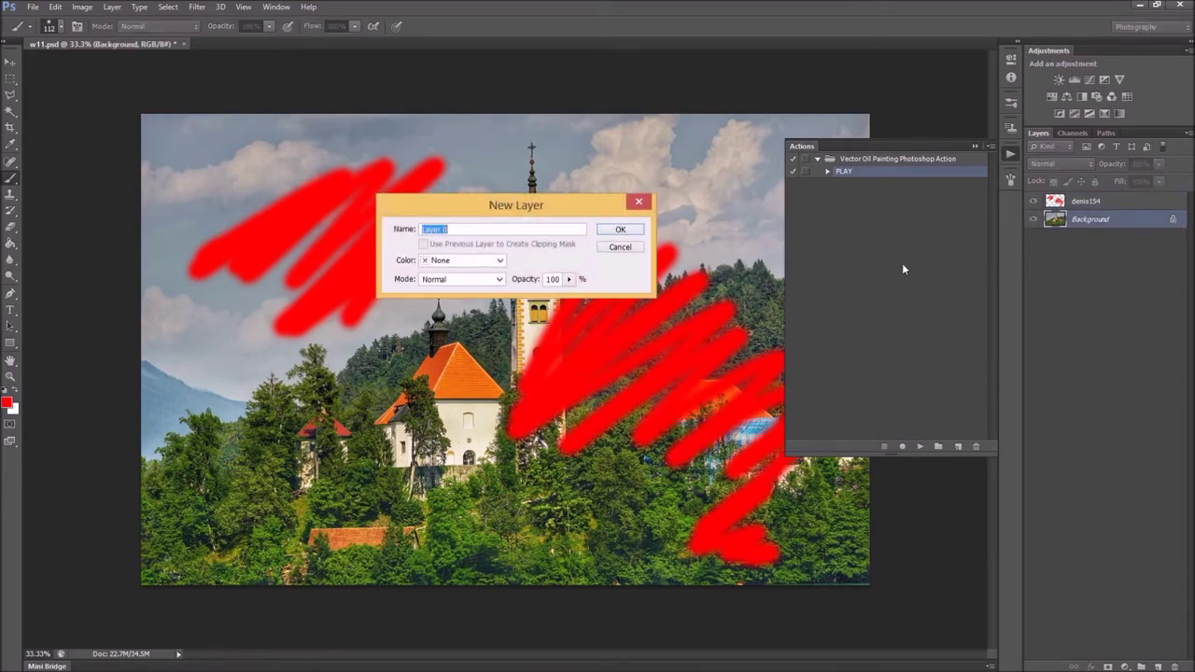
left_click(627, 233)
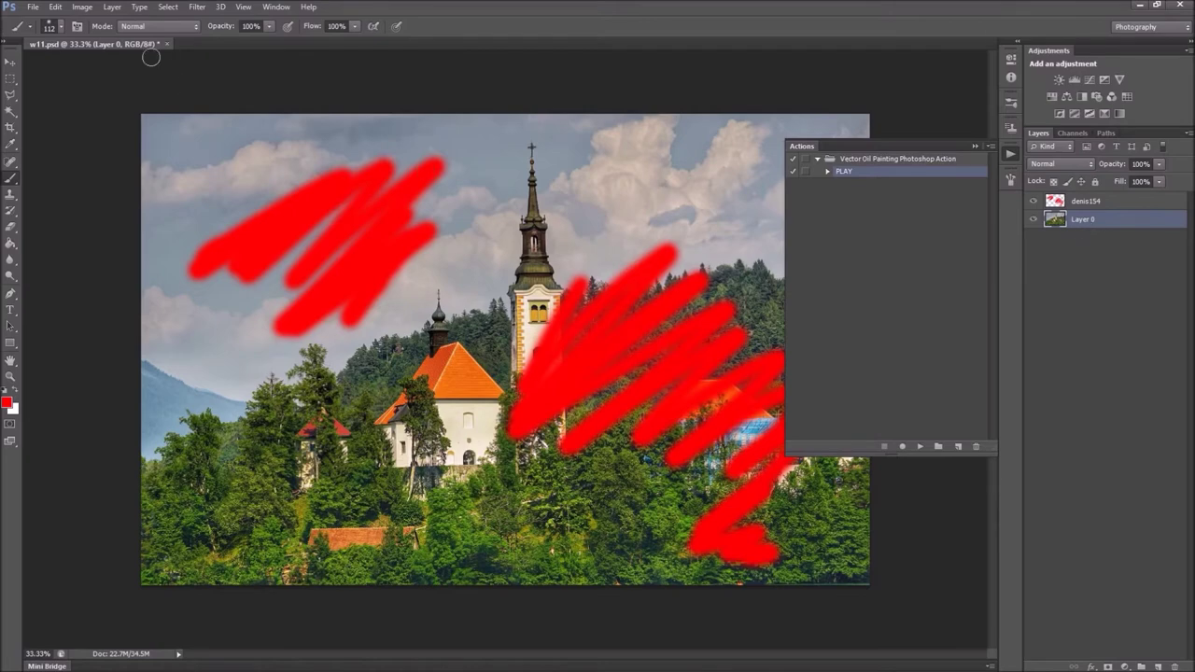
left_click(112, 8)
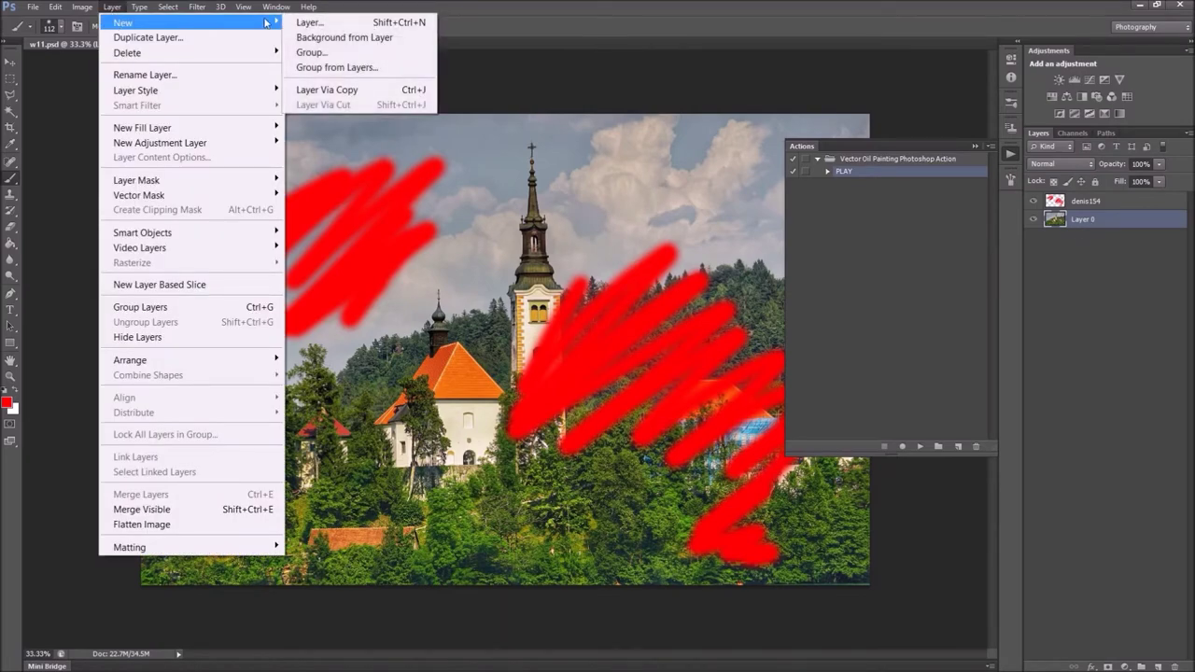
mouse_move(123, 22)
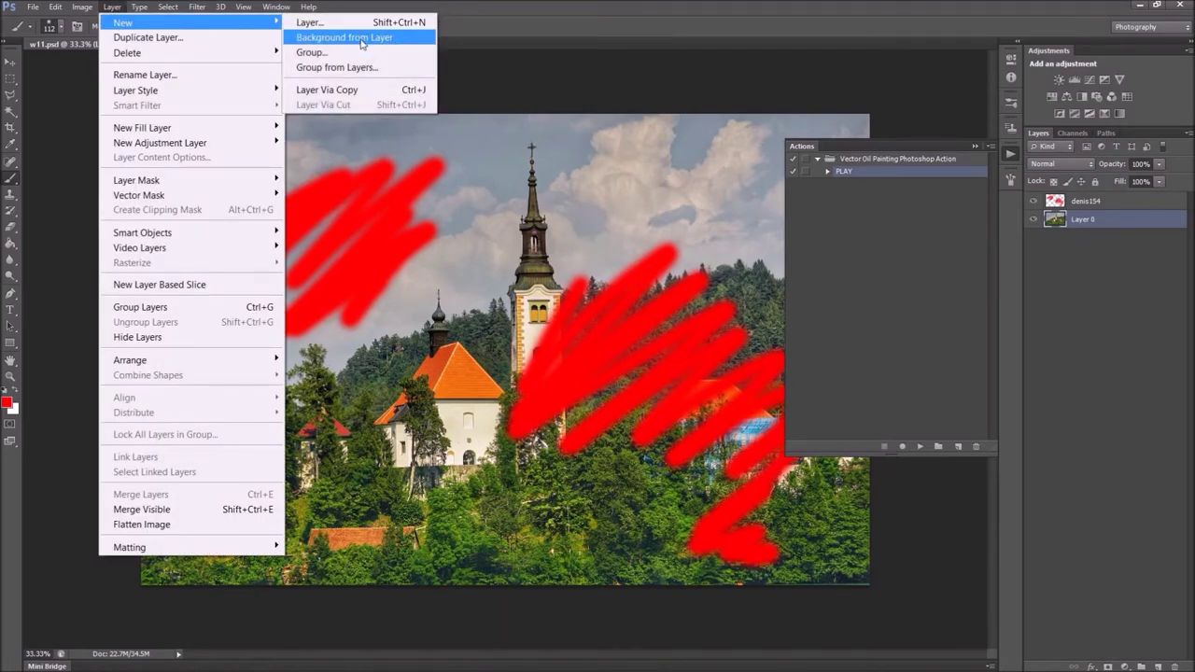
left_click(362, 37)
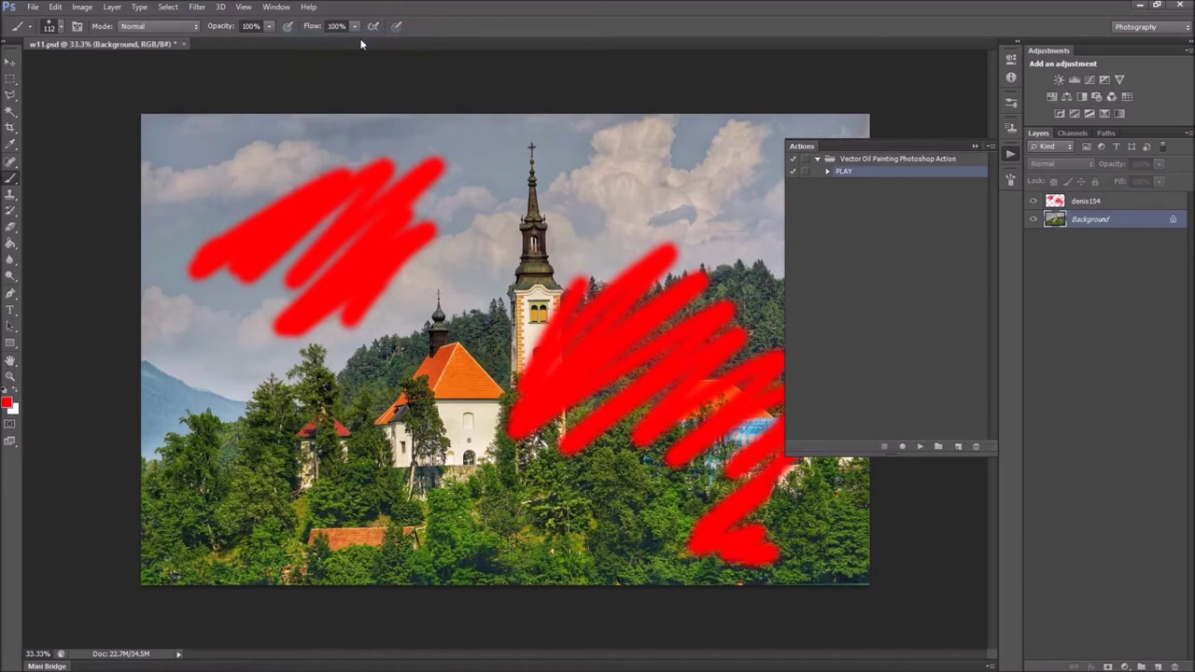
left_click(1103, 203)
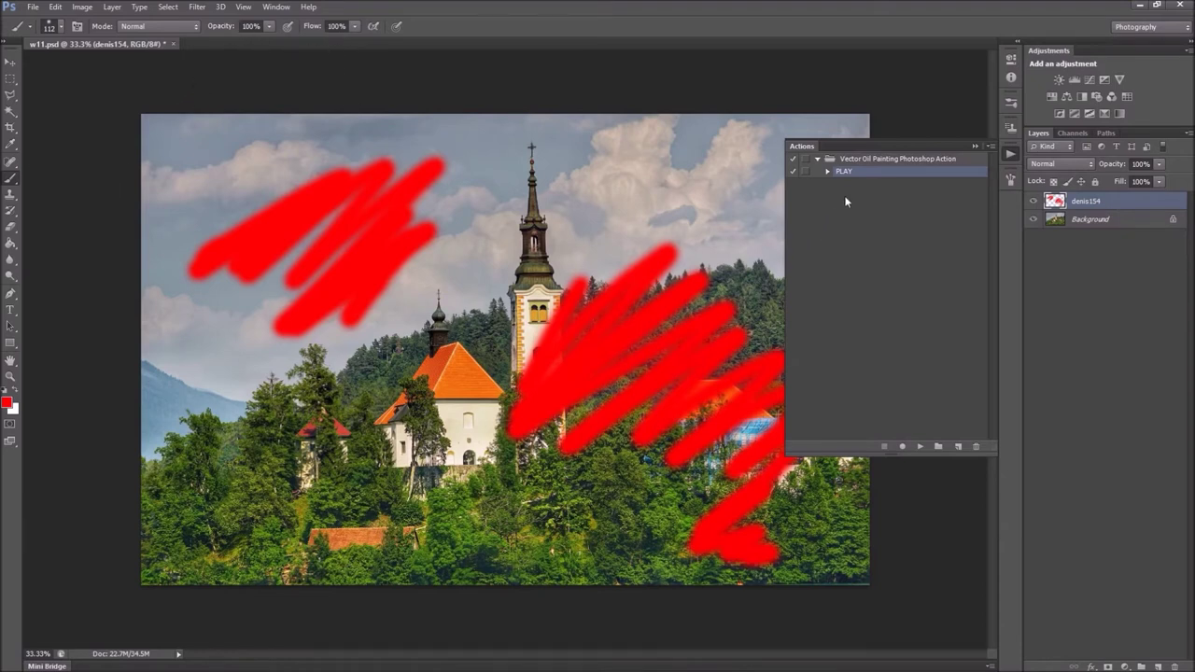
left_click(920, 448)
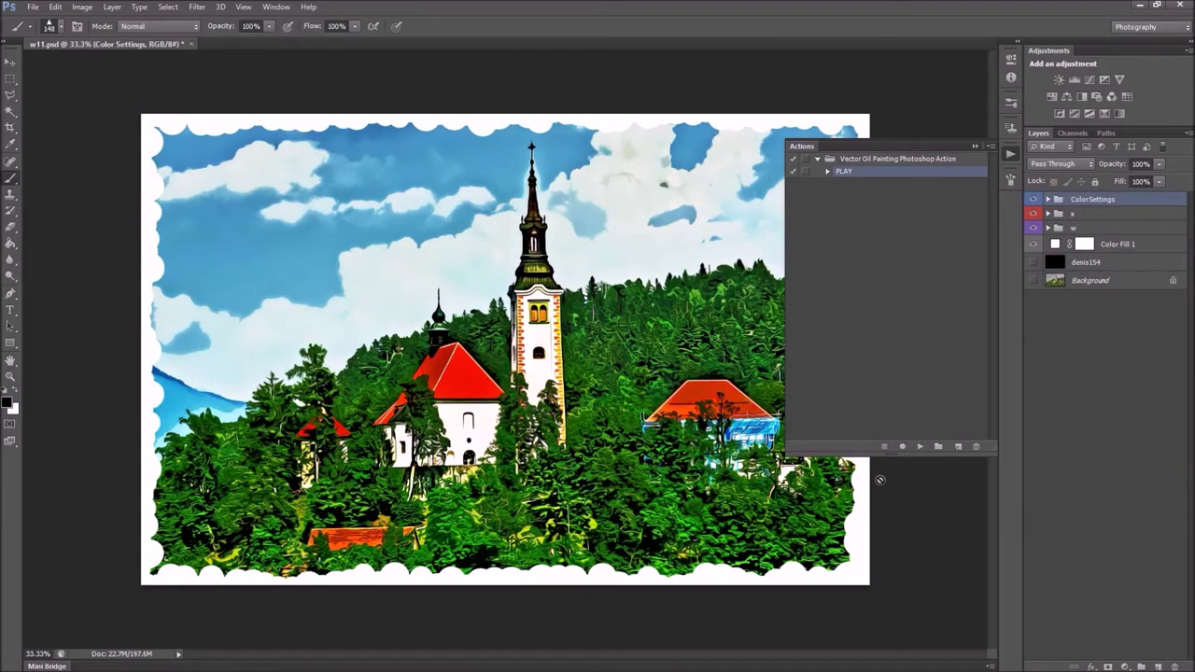
Step: Switch to the Move tool, close Actions and expand the ColorSettings group
left_click(12, 64)
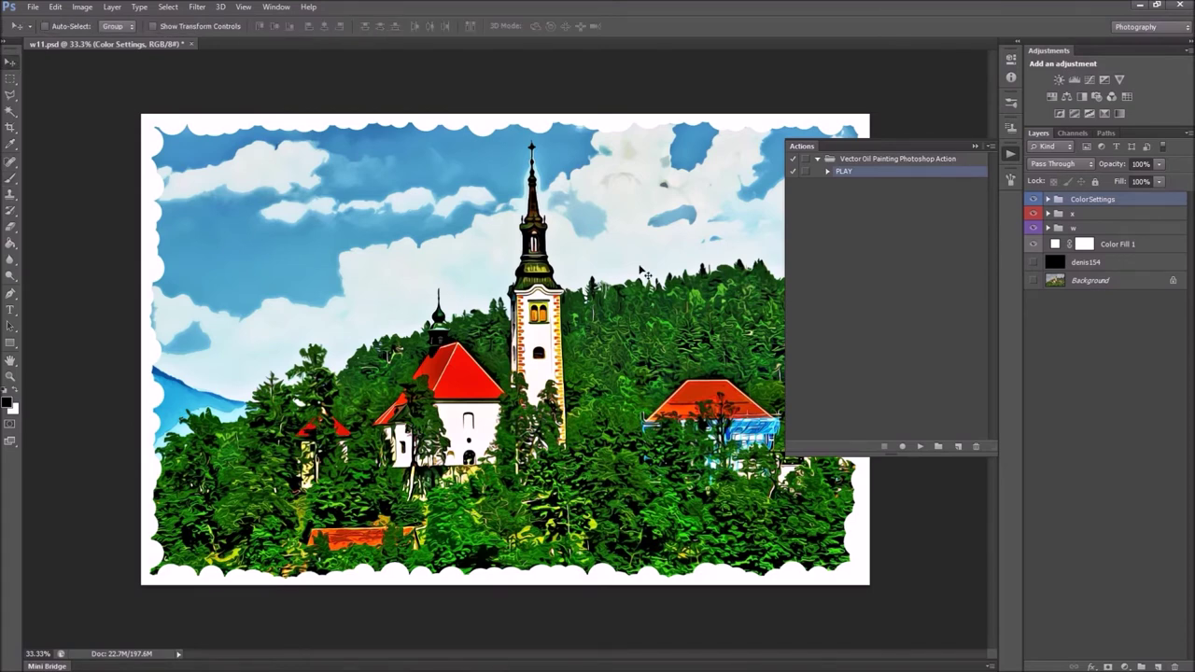
left_click(975, 148)
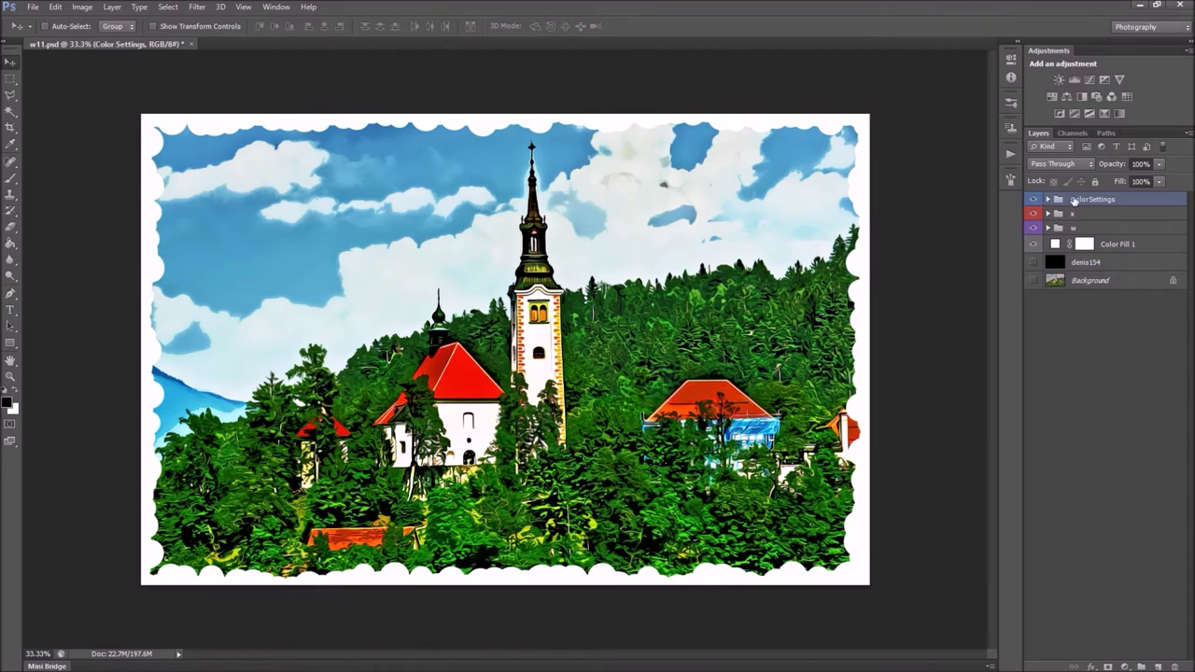
left_click(1047, 200)
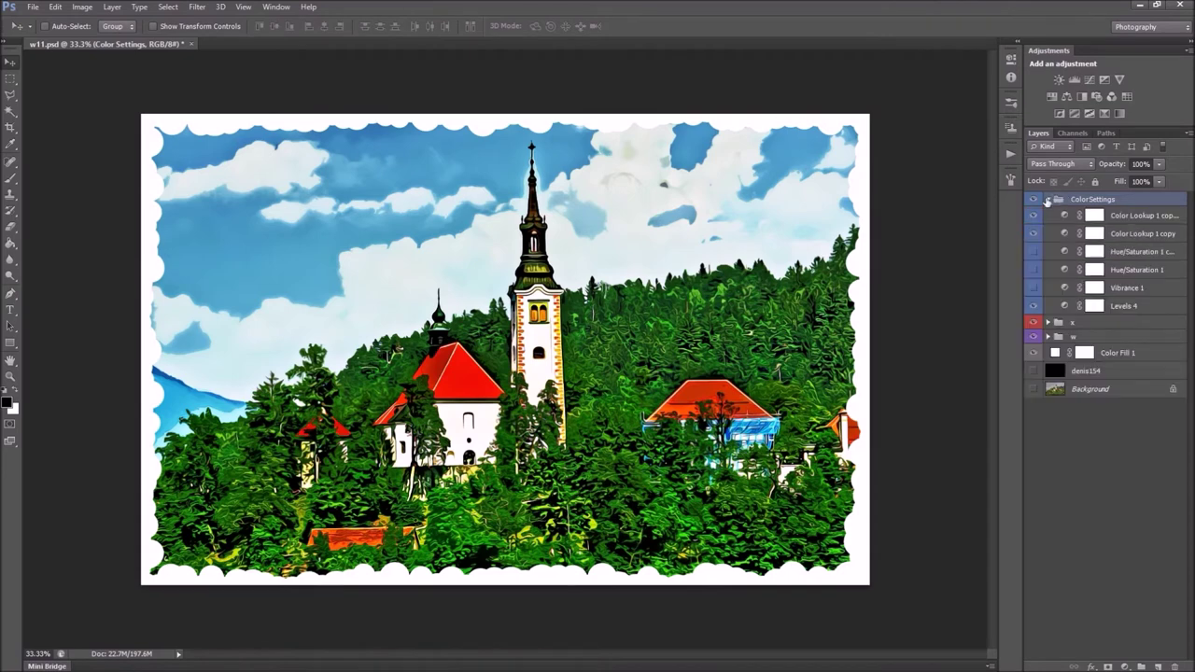
Step: Lower Color Lookup 1 copy 2 opacity to 46% and Color Lookup 1 copy to 61%
double_click(1064, 217)
left_click(1160, 166)
mouse_move(1160, 179)
left_mouse_down()
mouse_move(1126, 181)
mouse_move(1152, 180)
left_mouse_up()
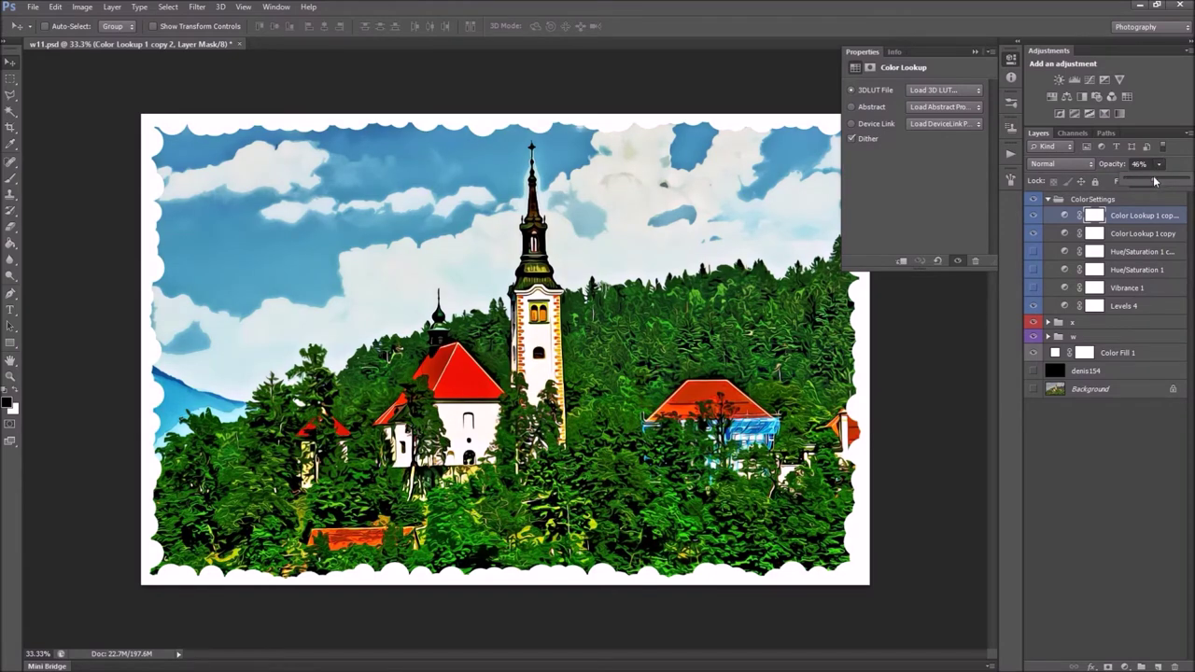
left_click(1066, 235)
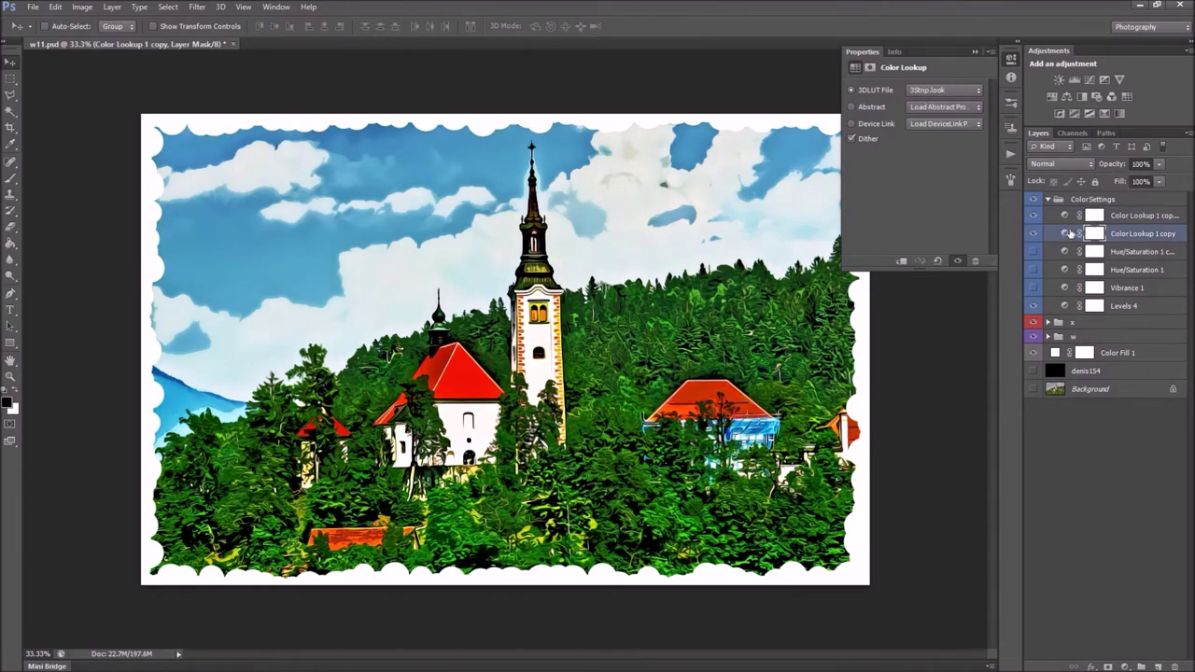
left_click(1163, 166)
left_click_drag(1160, 179, 1135, 181)
left_click(1051, 252)
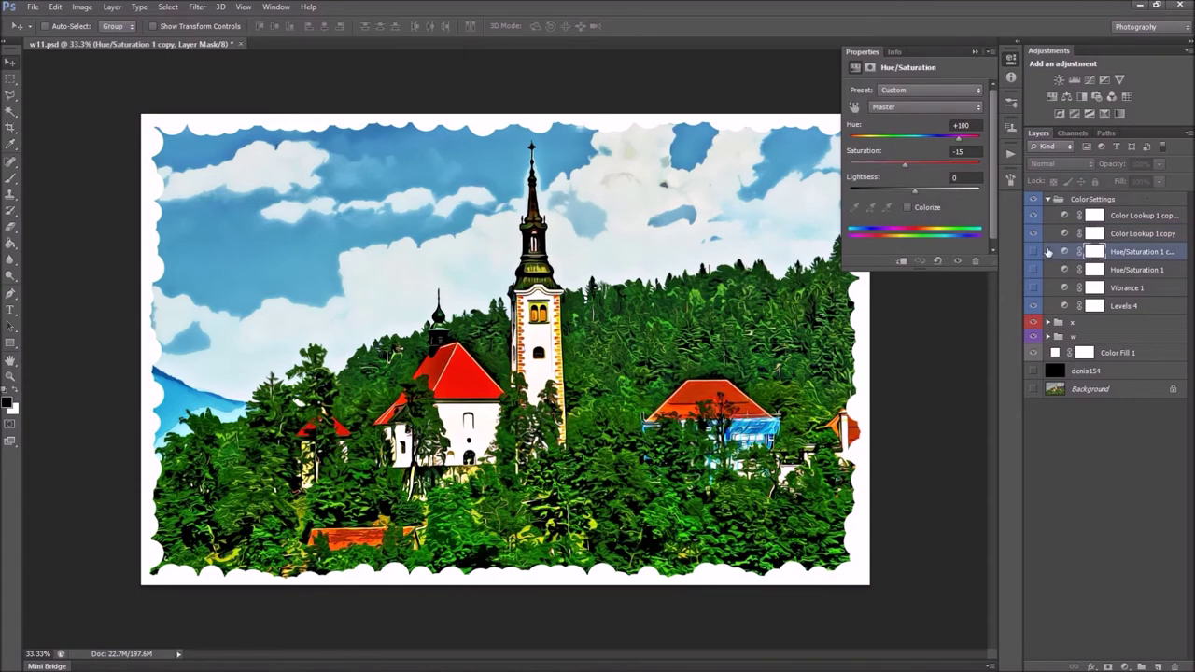
Step: Test hue shifts on both Hue/Saturation layers, leaving Hue/Saturation 1 at Hue −21, both hidden
left_click(1034, 252)
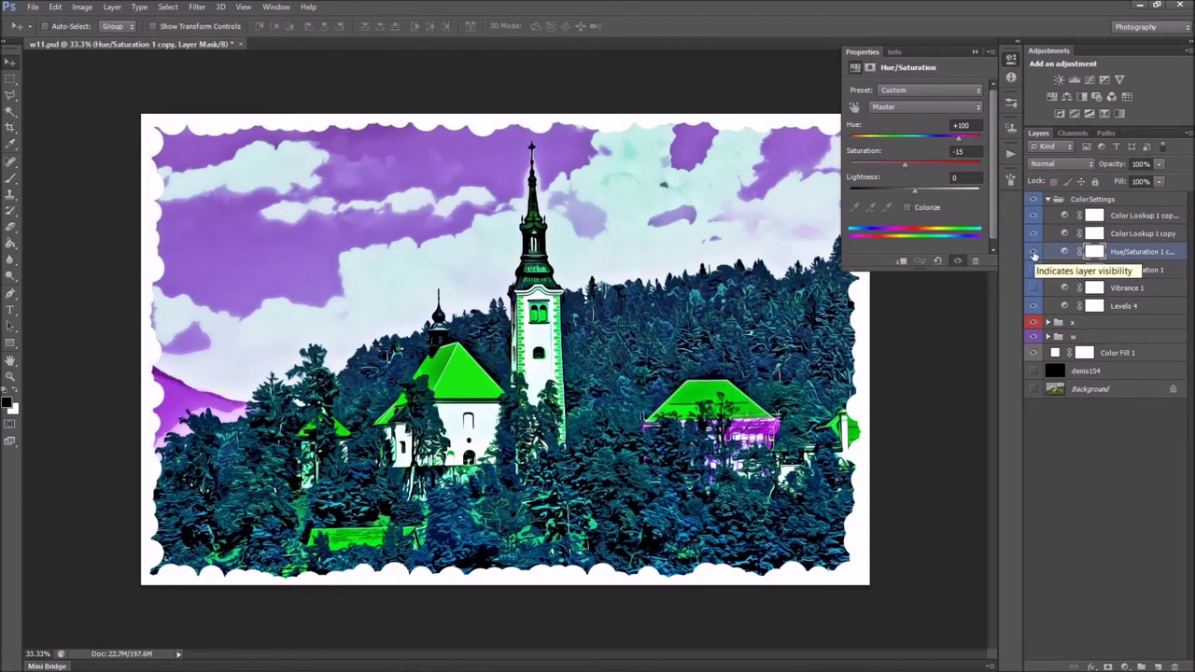
mouse_move(959, 138)
left_mouse_down()
mouse_move(880, 140)
mouse_move(945, 149)
mouse_move(954, 166)
left_mouse_up()
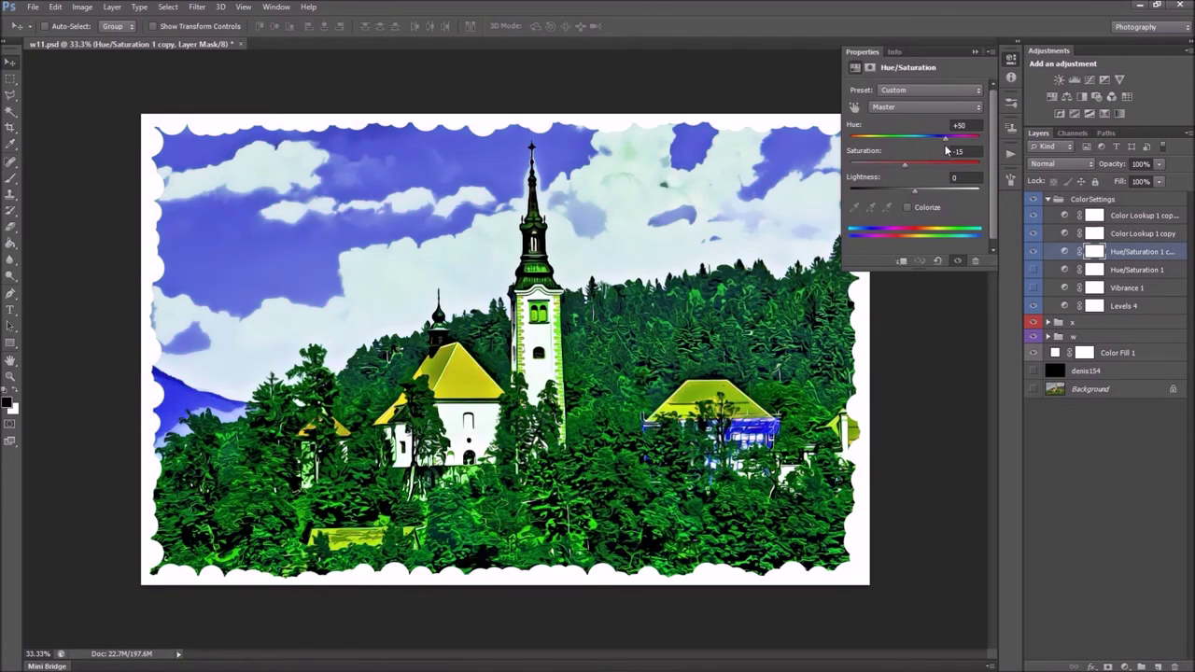
left_click(1033, 251)
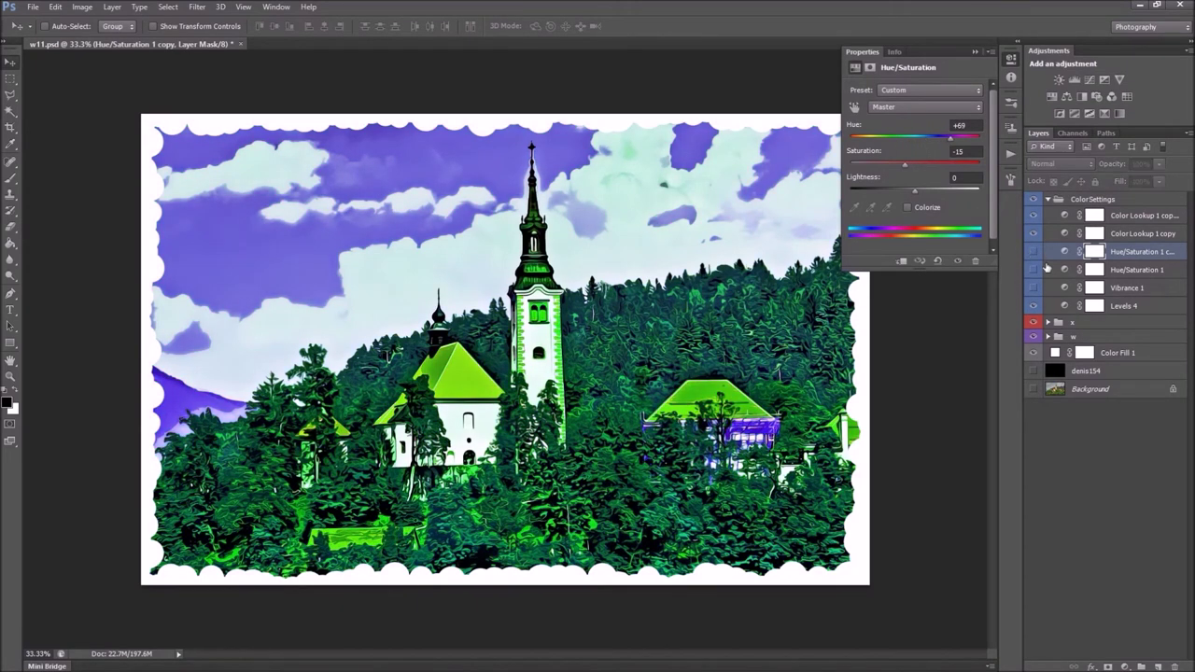
left_click(1035, 270)
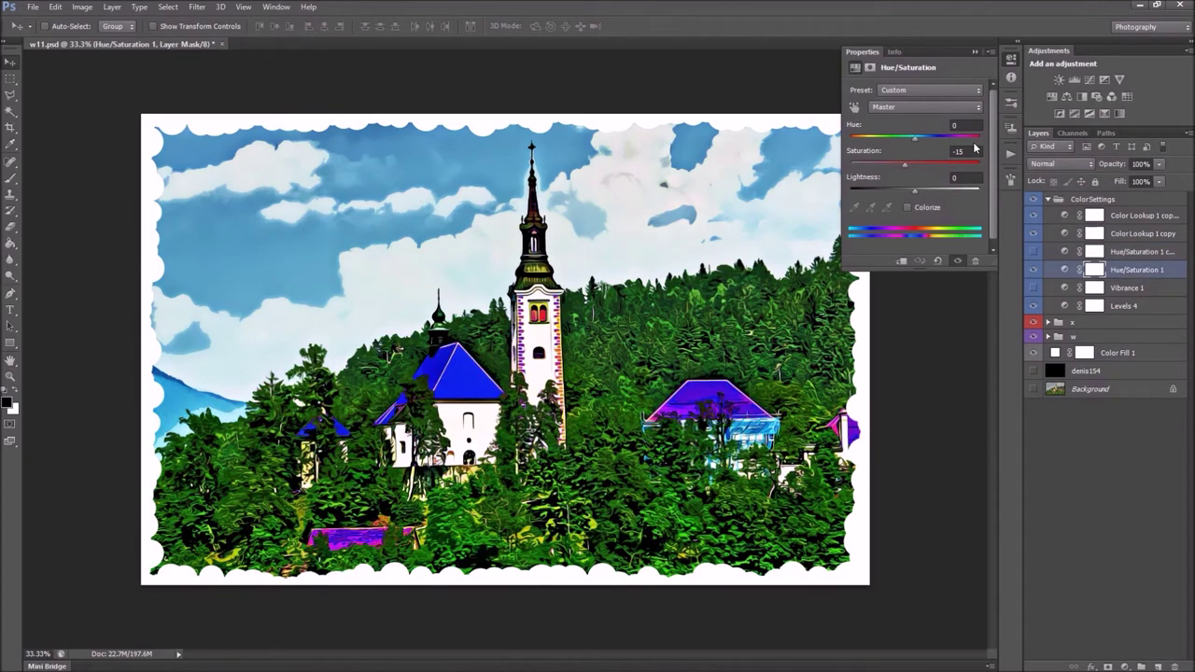
left_click_drag(923, 135, 899, 147)
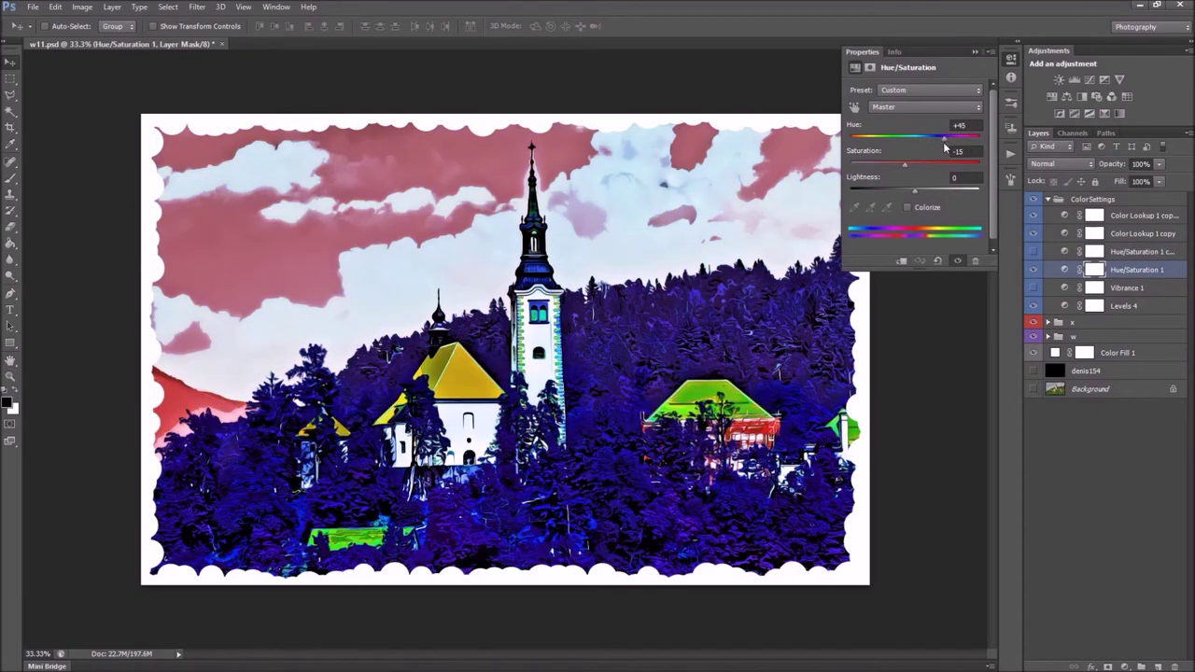
left_click_drag(899, 148, 901, 150)
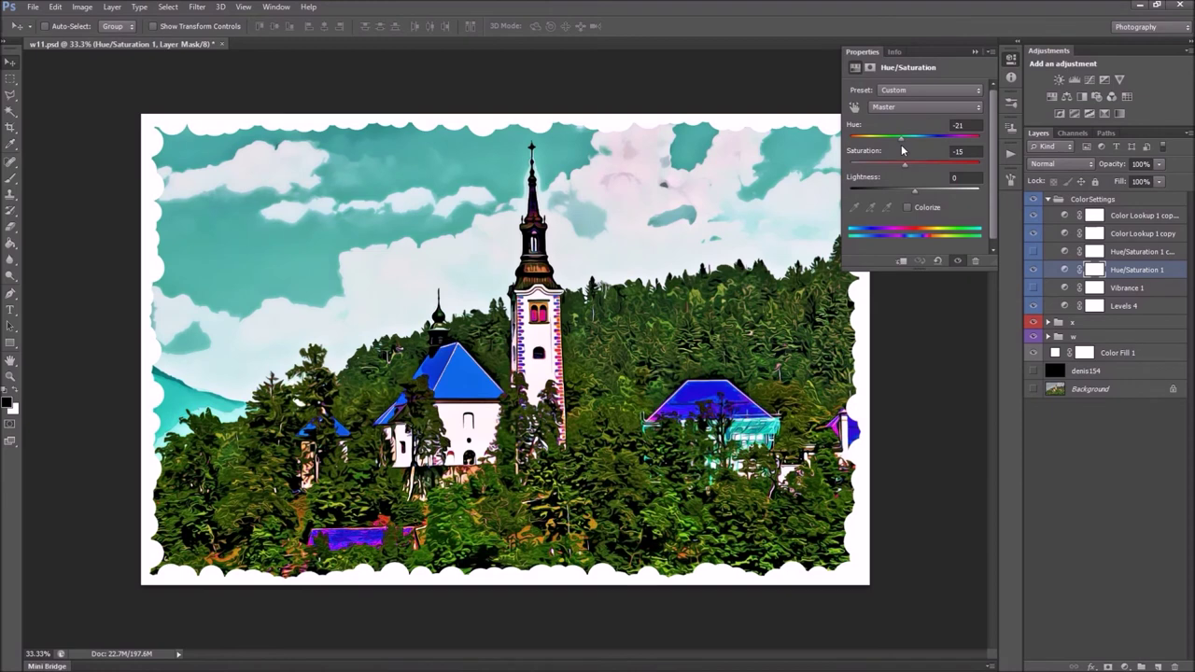
left_click(1033, 272)
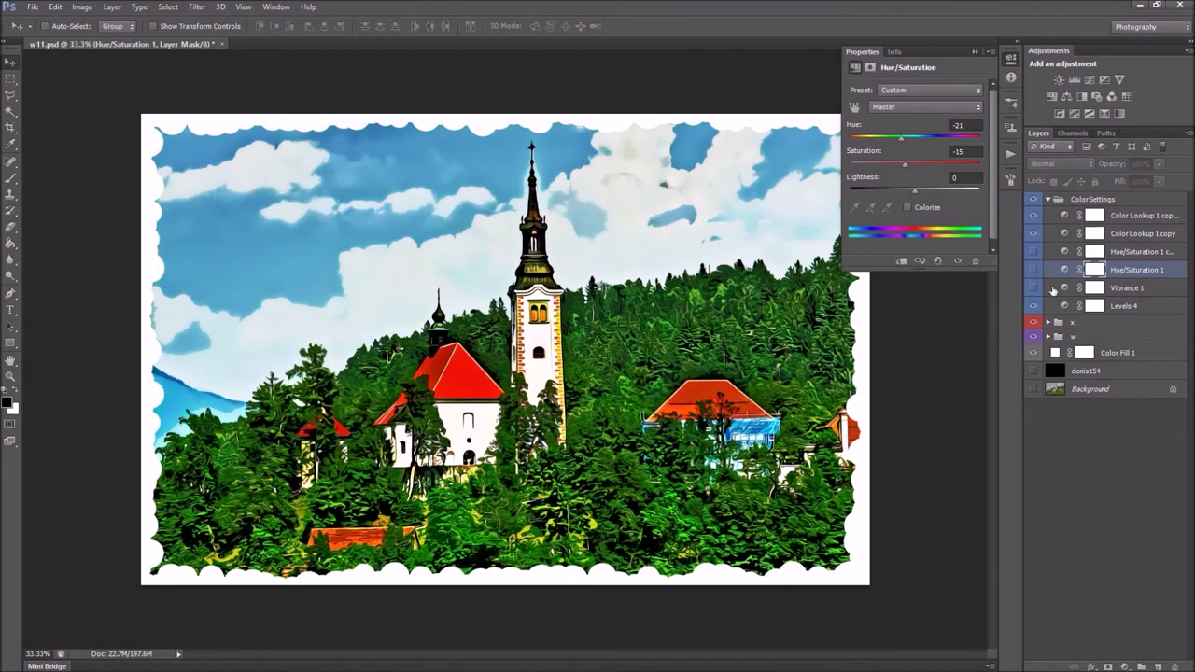
left_click(1059, 292)
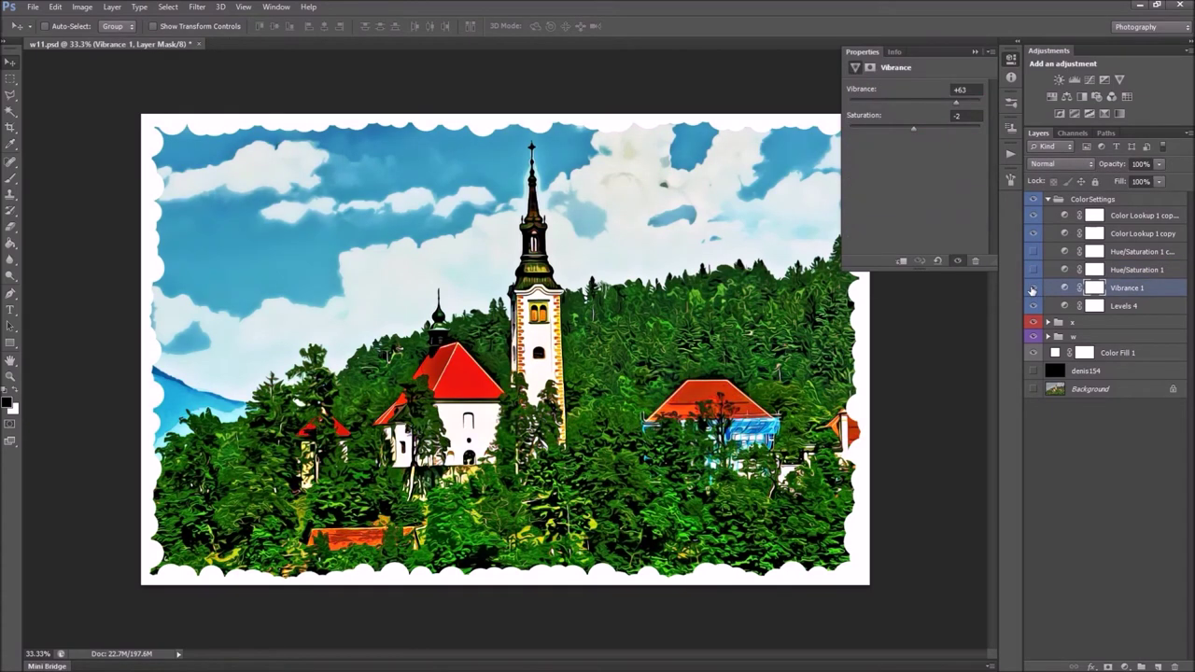
Step: Set Vibrance 1 to about Vibrance +62 and Saturation +9
mouse_move(977, 104)
left_mouse_down()
mouse_move(905, 99)
mouse_move(958, 103)
left_mouse_up()
mouse_move(938, 128)
left_mouse_down()
mouse_move(920, 125)
mouse_move(980, 135)
left_mouse_up()
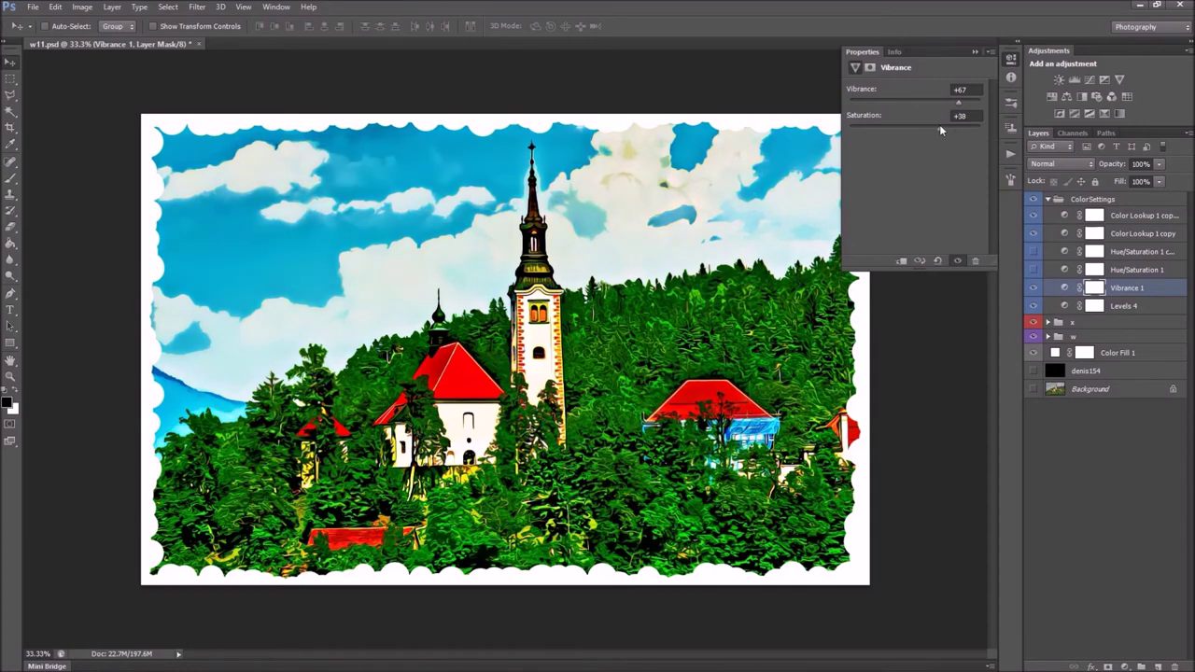
left_click_drag(925, 129, 955, 106)
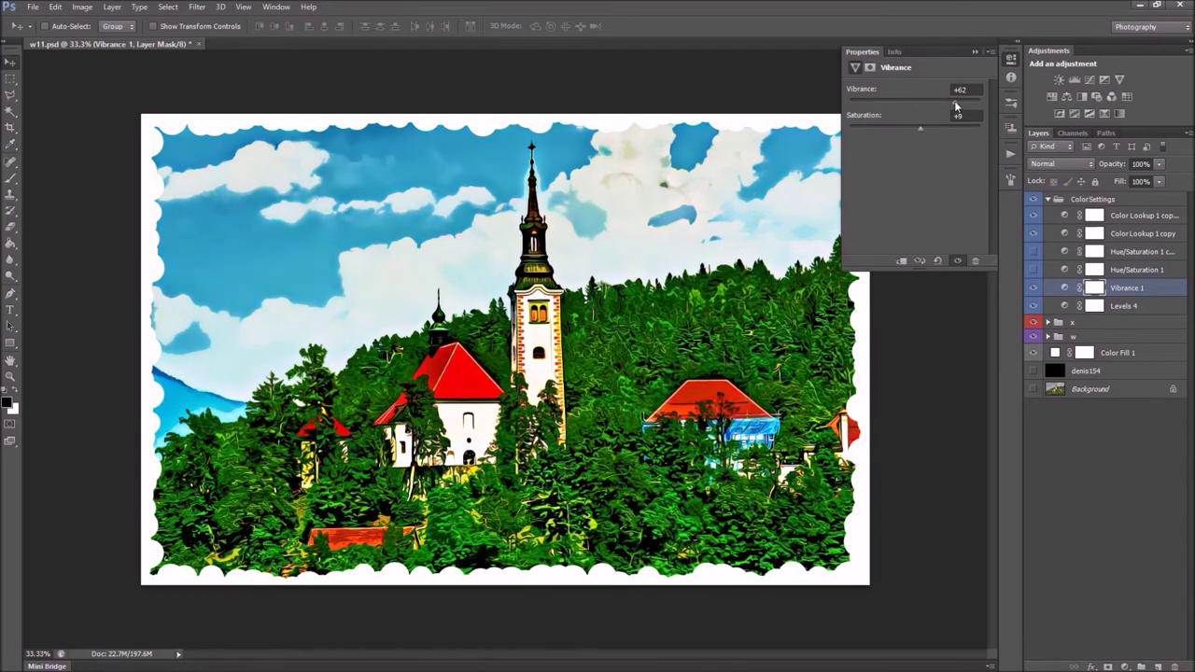
Step: Brighten the sky with Levels 4, setting input levels to 15, 1.00, 236
left_click(1066, 307)
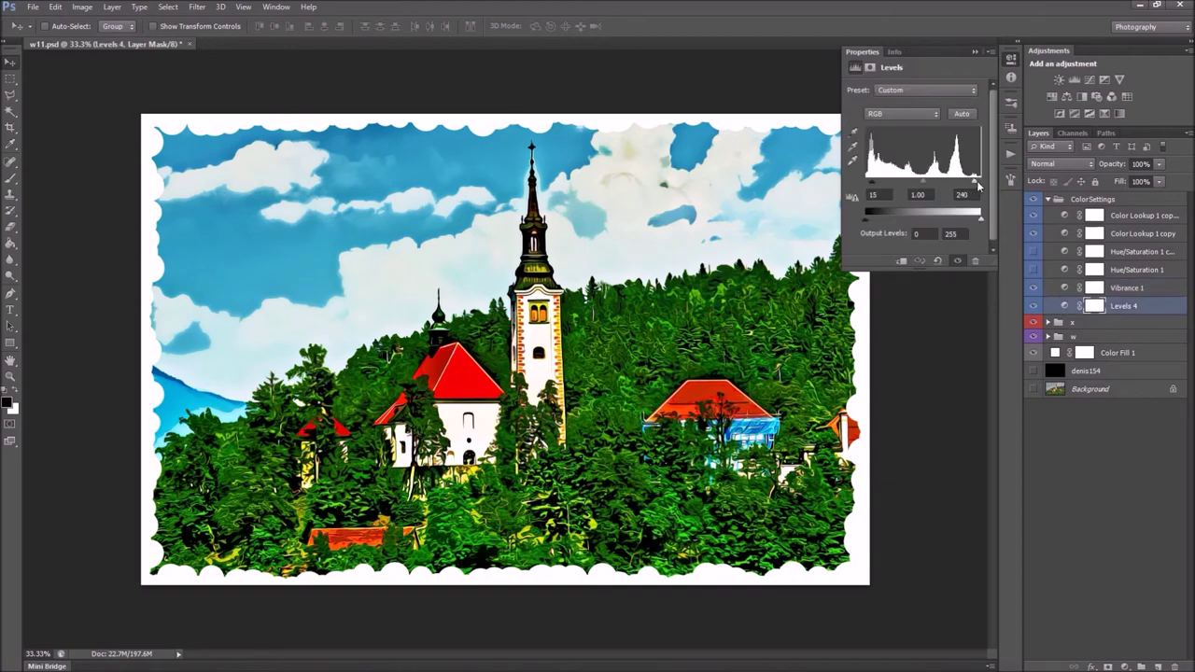
mouse_move(973, 180)
left_mouse_down()
mouse_move(958, 183)
mouse_move(973, 180)
left_mouse_up()
left_click(1049, 200)
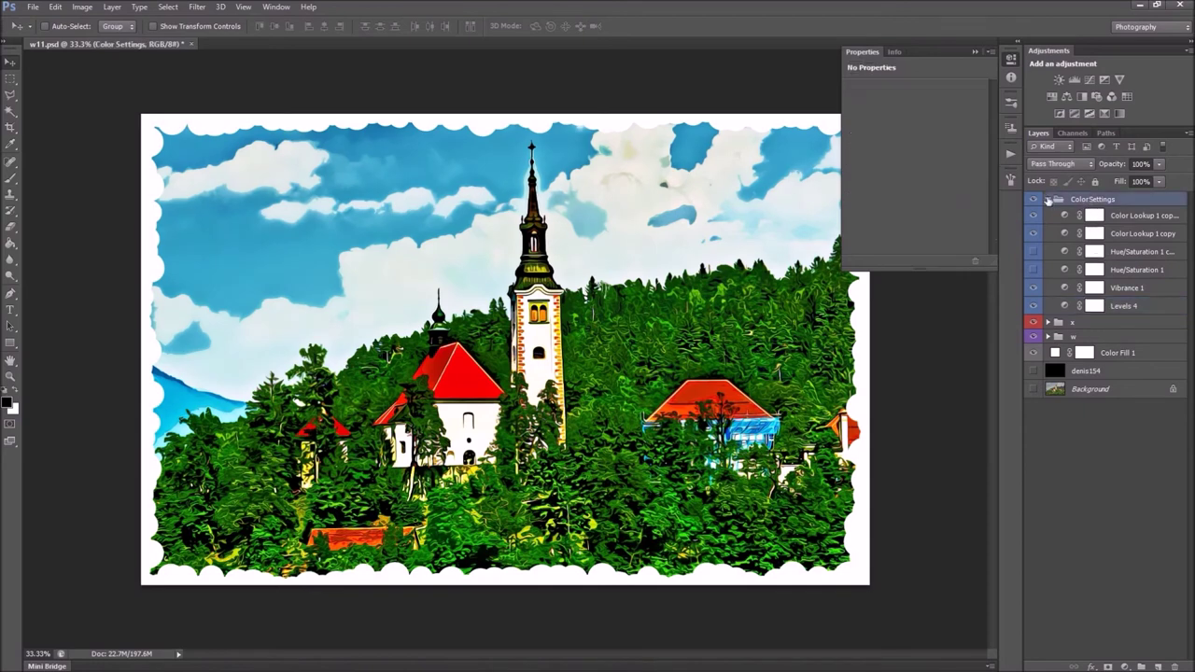
Step: Collapse ColorSettings, expand group x and adjust the asq layer's opacity
left_click(1049, 199)
left_click(1049, 214)
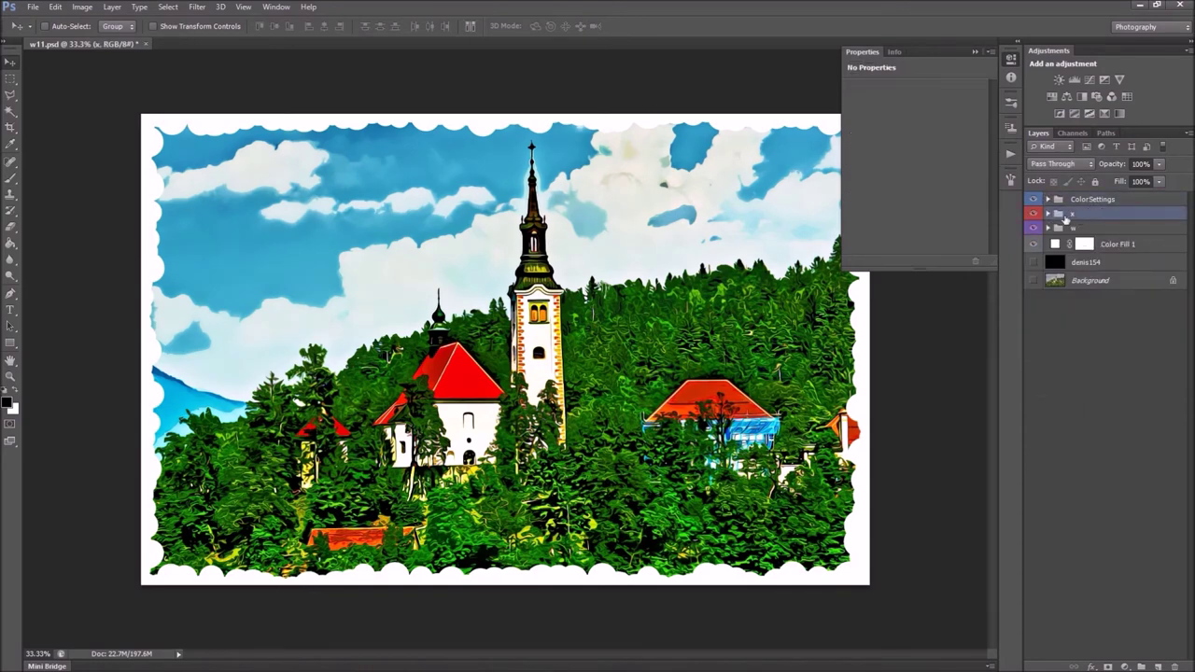
left_click(1047, 213)
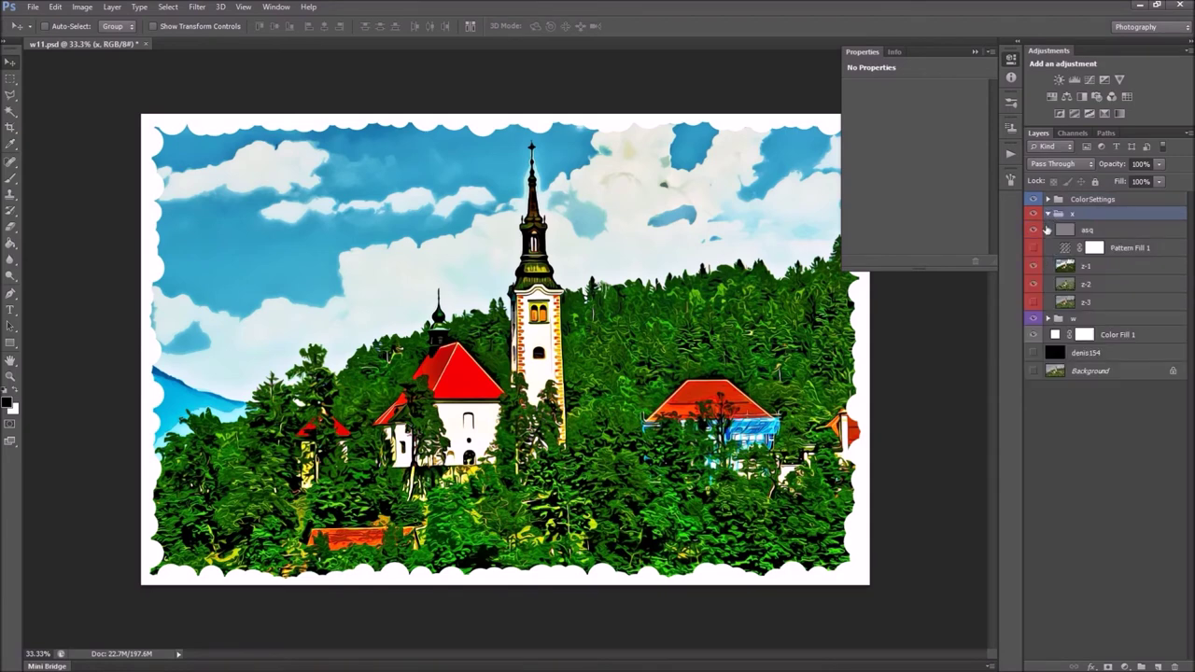
left_click(1086, 232)
left_click(1159, 164)
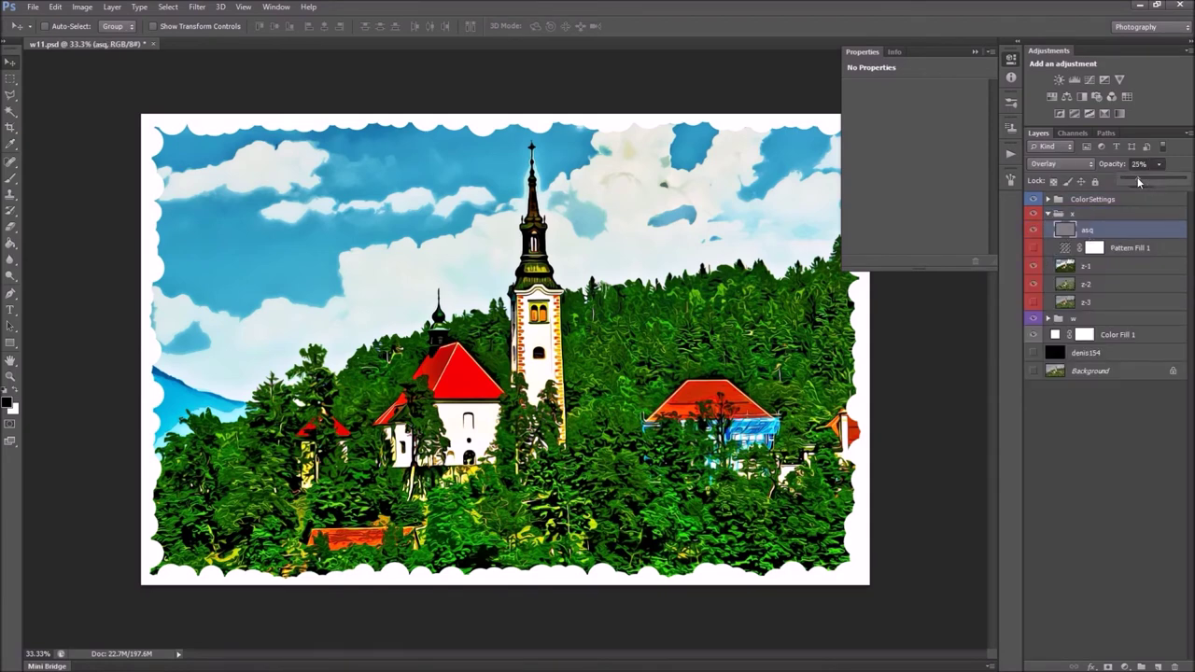
mouse_move(1155, 179)
left_mouse_down()
mouse_move(1191, 186)
mouse_move(1160, 183)
left_mouse_up()
Step: Show the halftone Pattern Fill 1 texture and adjust its opacity, ending near 29%
left_click(1066, 249)
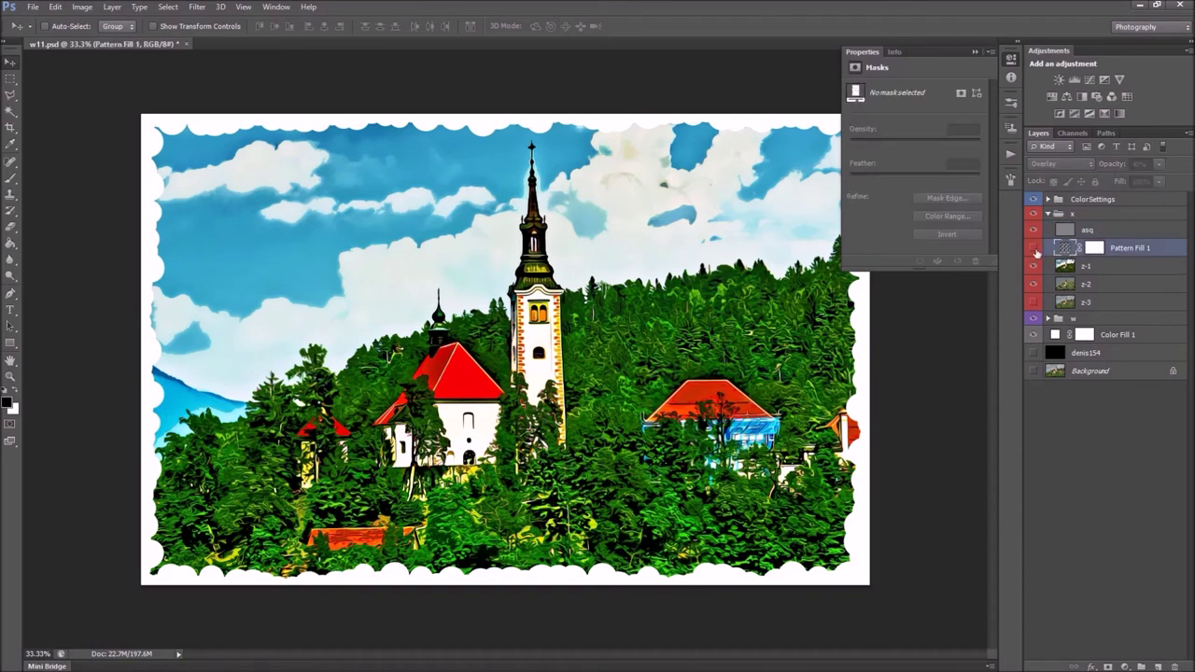
left_click(1033, 248)
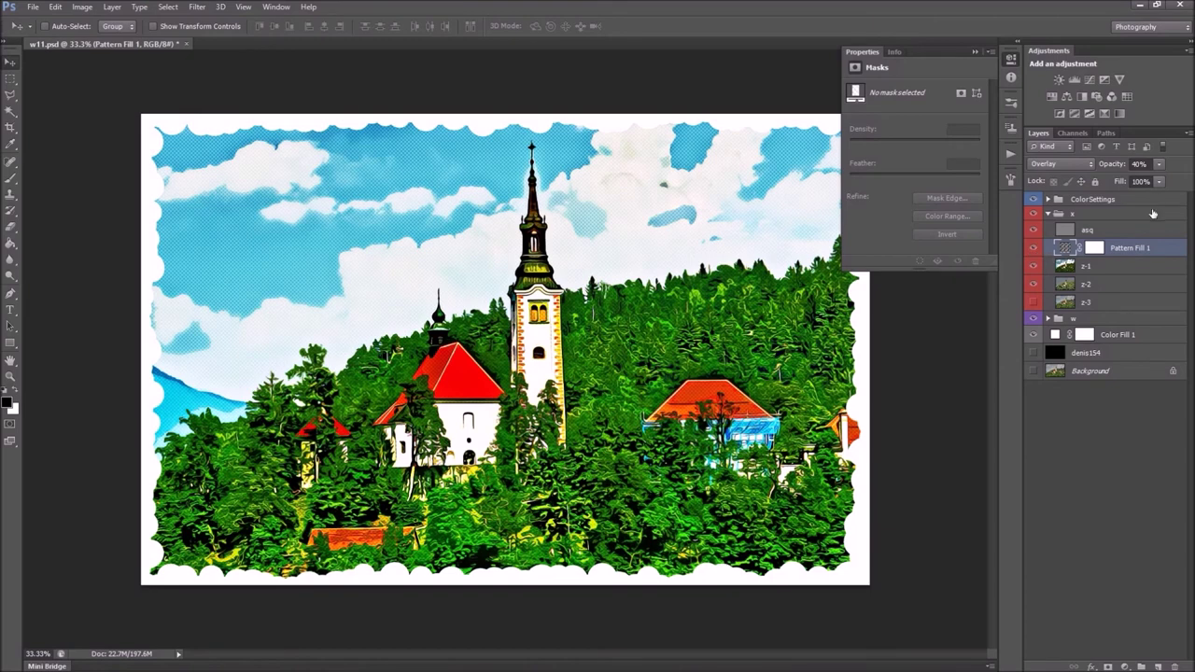
left_click(1160, 164)
left_click_drag(1158, 184, 1177, 184)
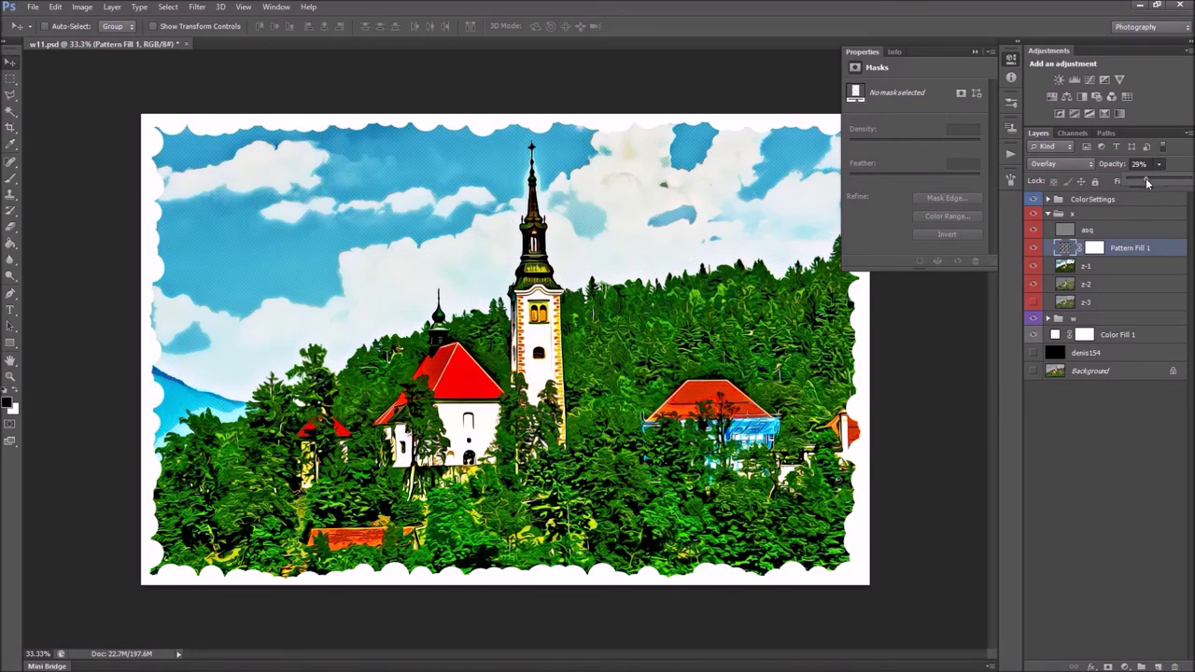
left_click_drag(1144, 181, 1146, 179)
Step: Enlarge Pattern Fill 1's pattern scale (120–179%) for a coarser texture, then hide it
double_click(1066, 248)
left_click(942, 149)
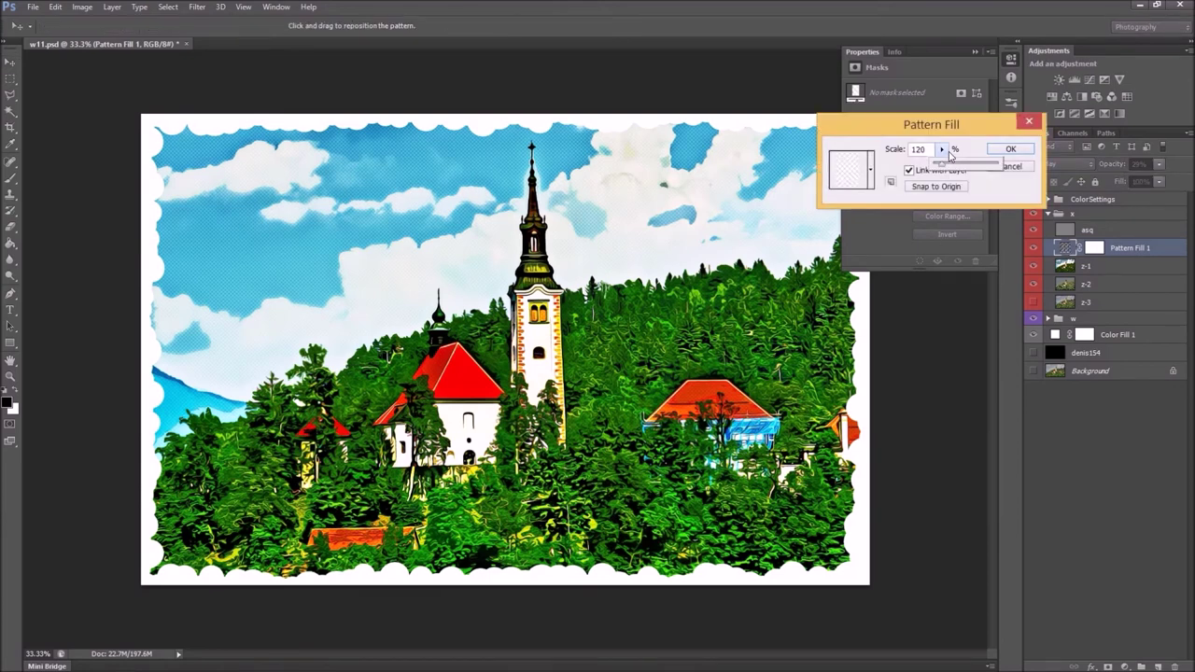
left_click_drag(942, 165, 943, 169)
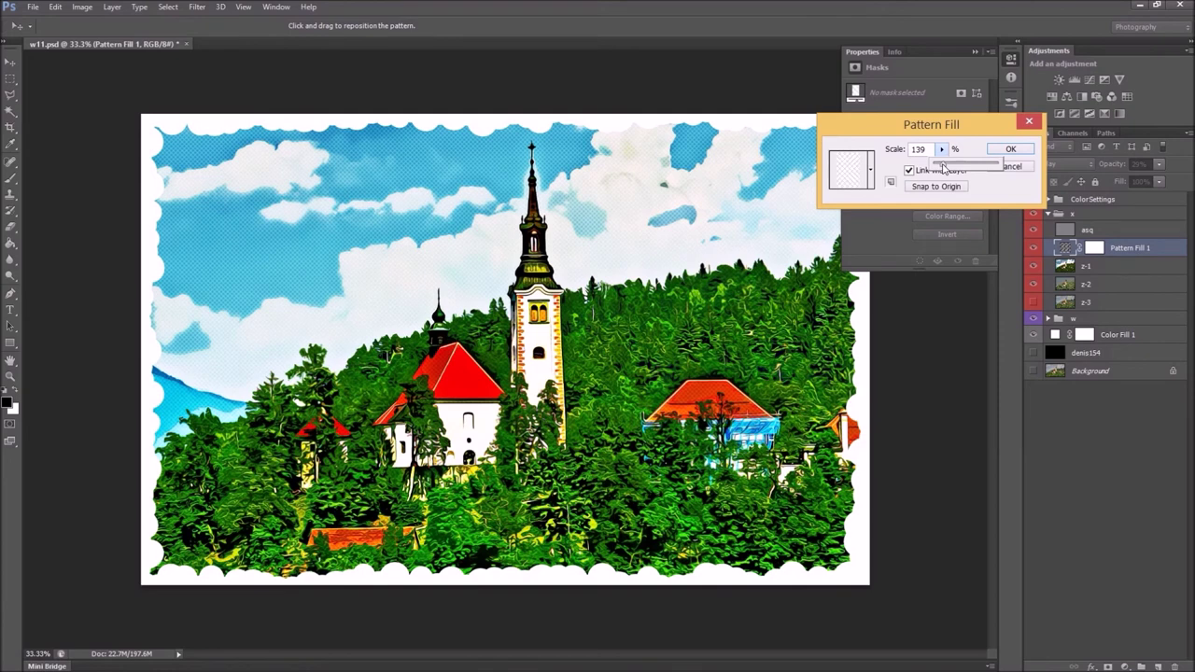
left_click(1029, 121)
left_click(1033, 248)
left_click(1097, 271)
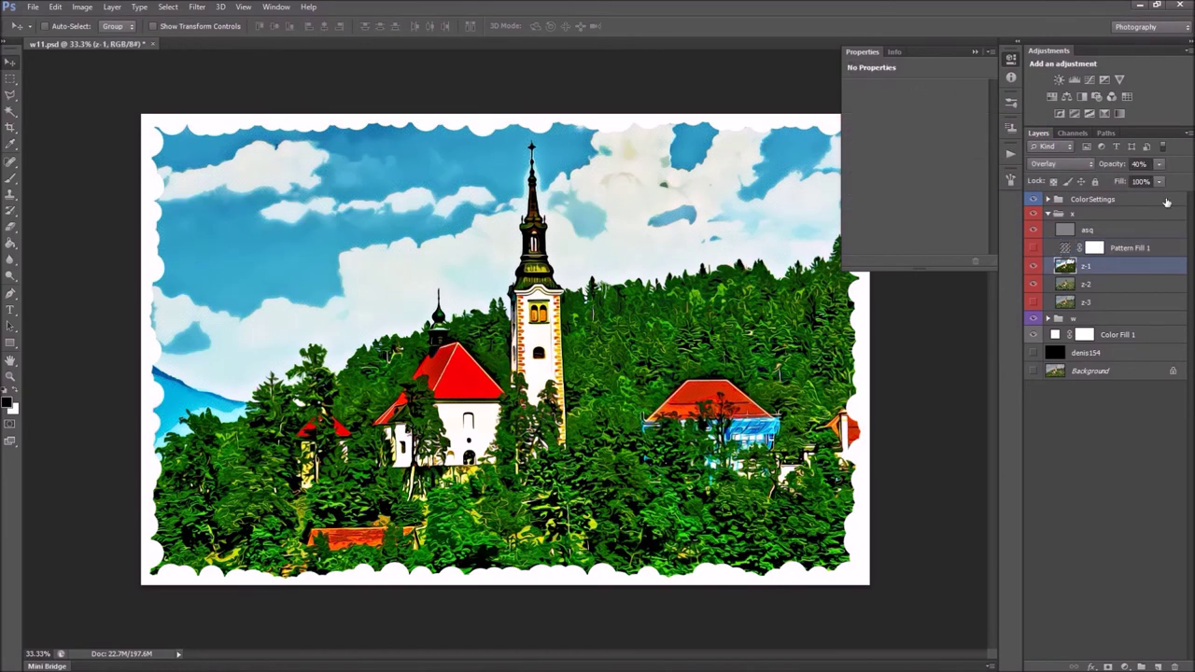
Step: Lower z-1's opacity and raise z-2's opacity to 100%
left_click(1159, 164)
left_click_drag(1152, 181, 1154, 181)
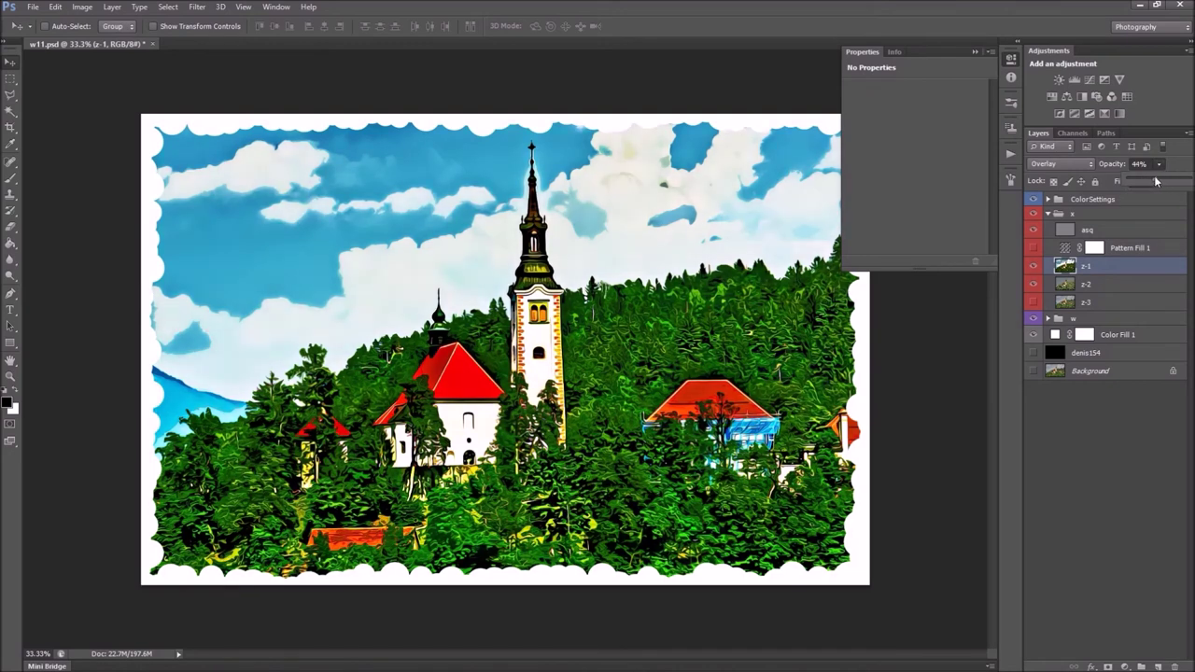
left_click(1108, 285)
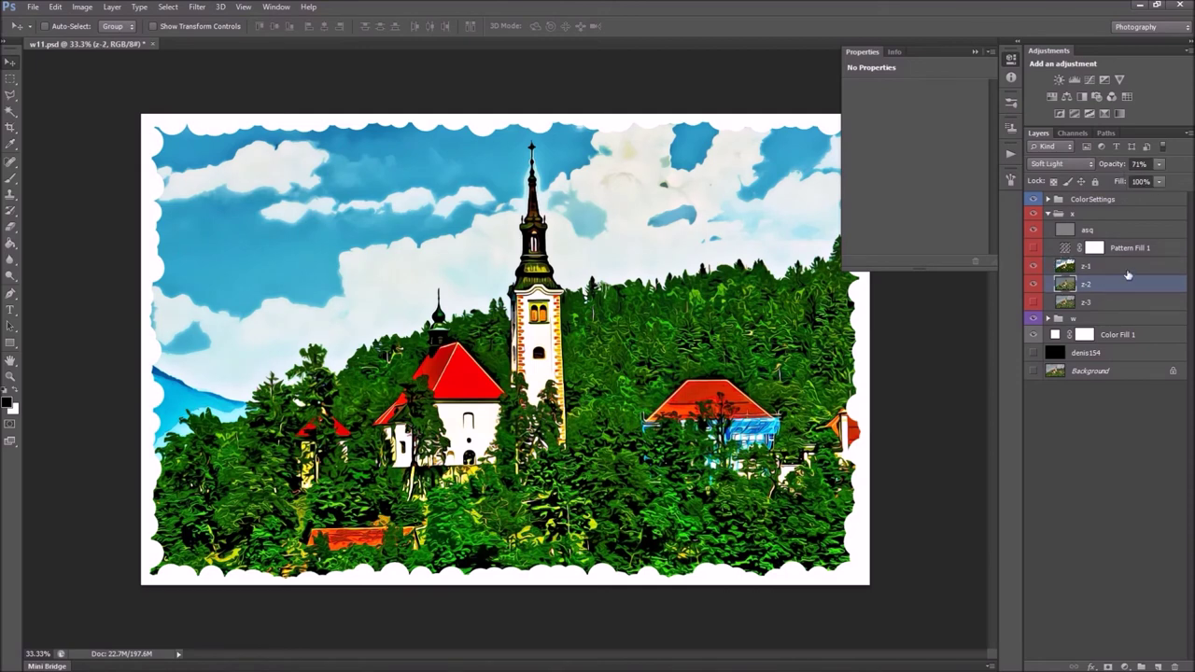
left_click(1161, 165)
left_click_drag(1138, 180, 1191, 183)
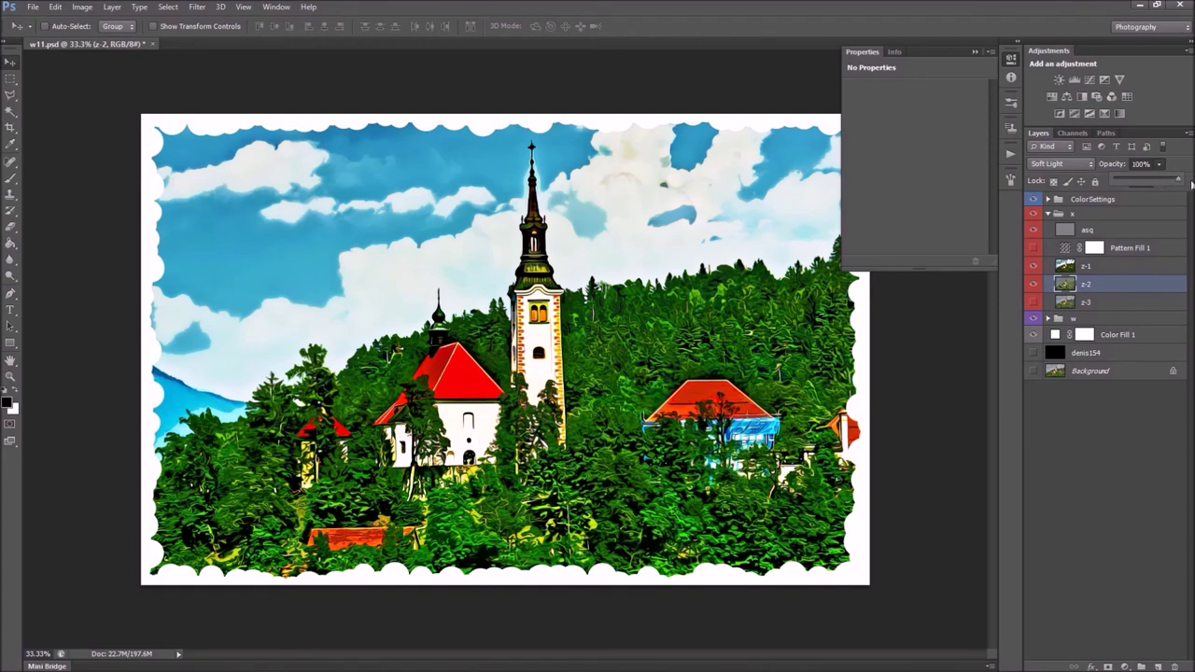
left_click_drag(1134, 182, 1135, 182)
Step: Preview z-3's straight frame, keep it hidden for the wavy border, and collapse group x
left_click(1102, 304)
left_click(1033, 303)
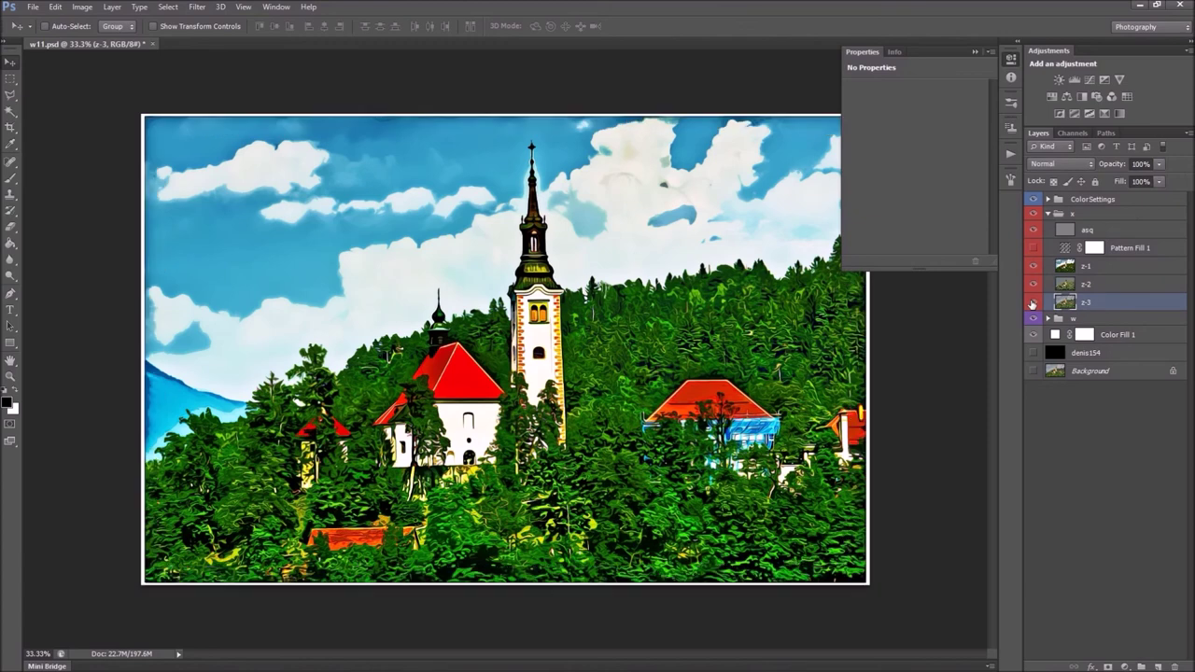
left_click(1033, 303)
left_click(1032, 302)
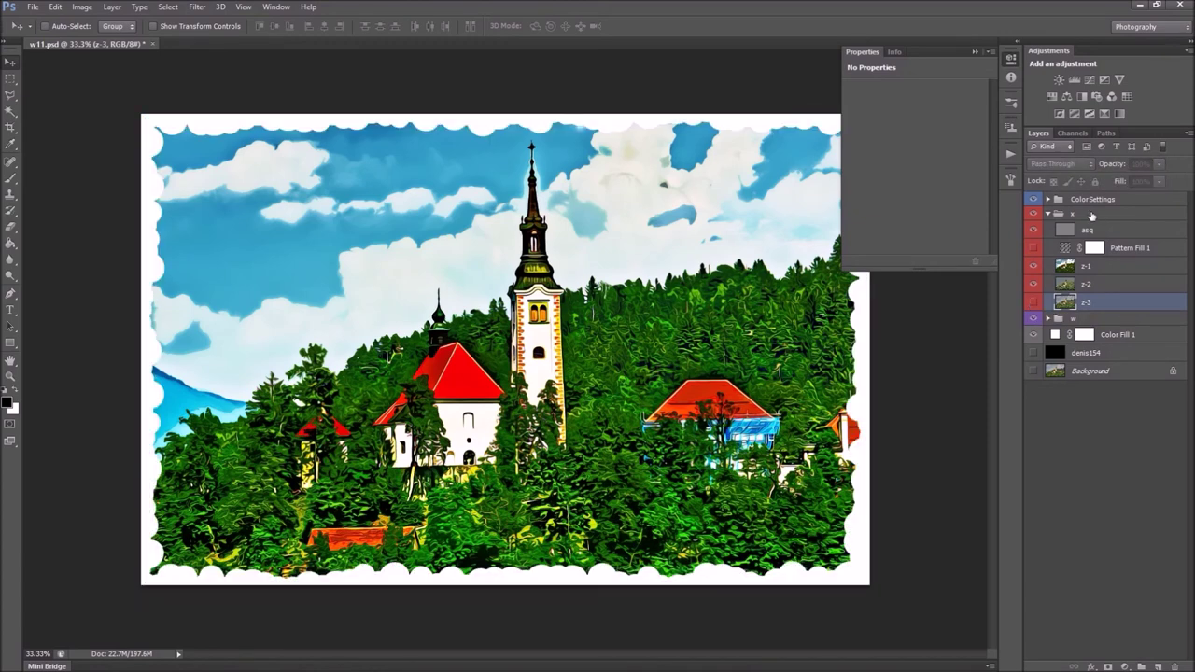
left_click(1092, 216)
left_click(1048, 215)
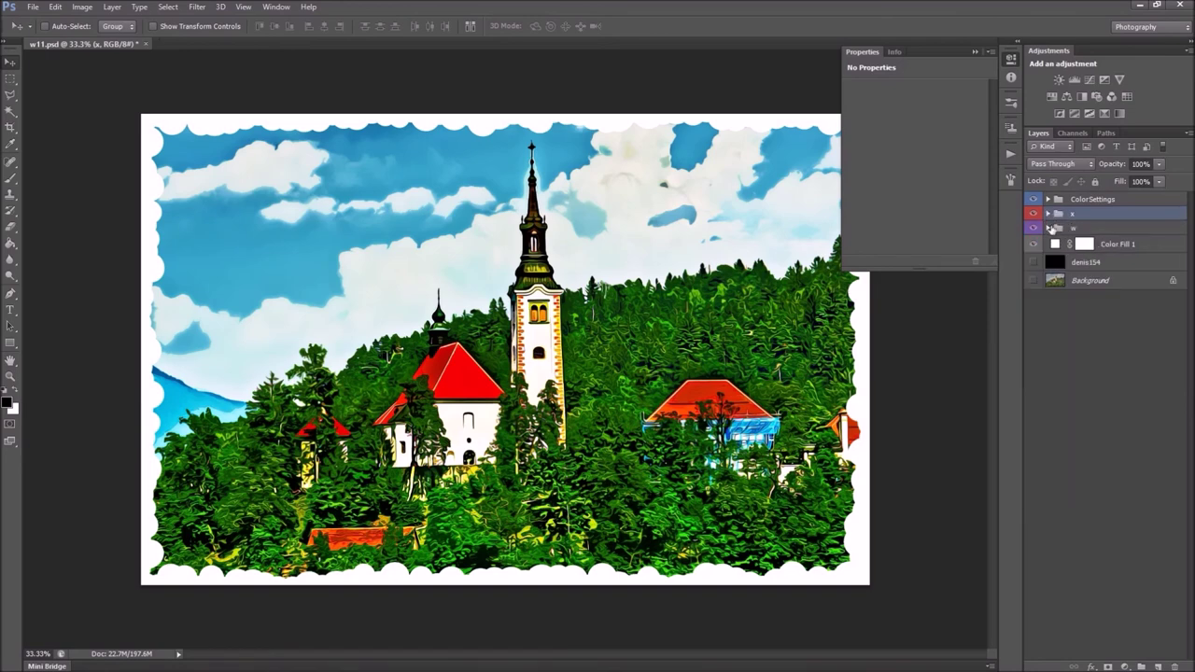
left_click(1050, 229)
left_click(1047, 229)
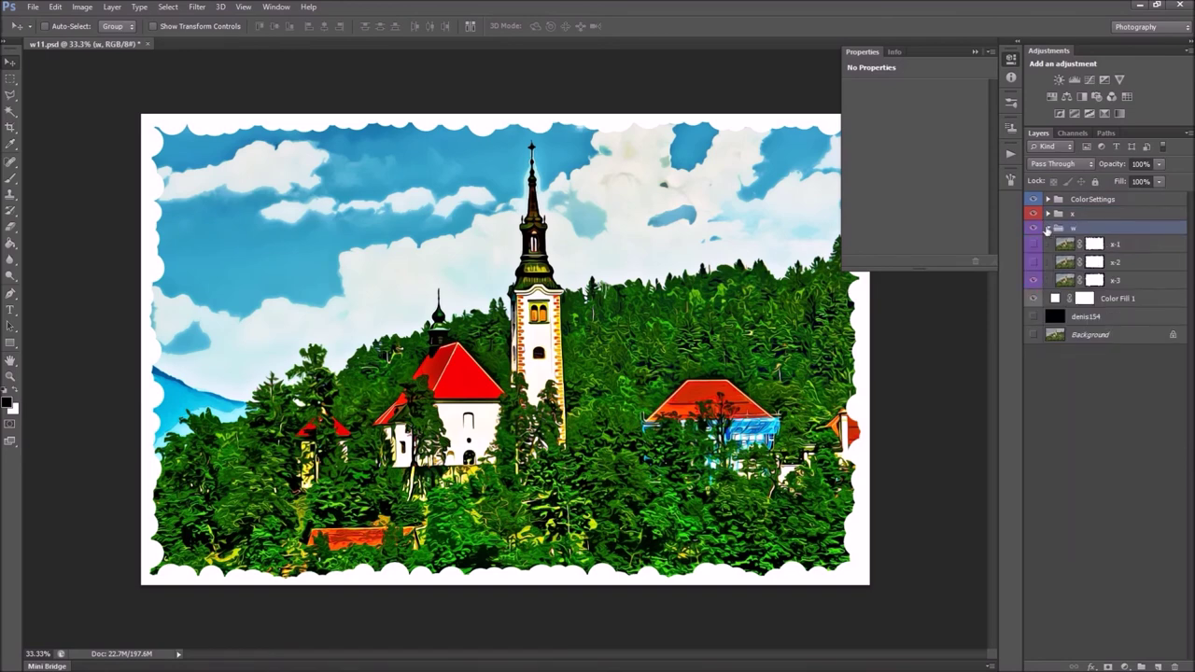
left_click(1065, 245)
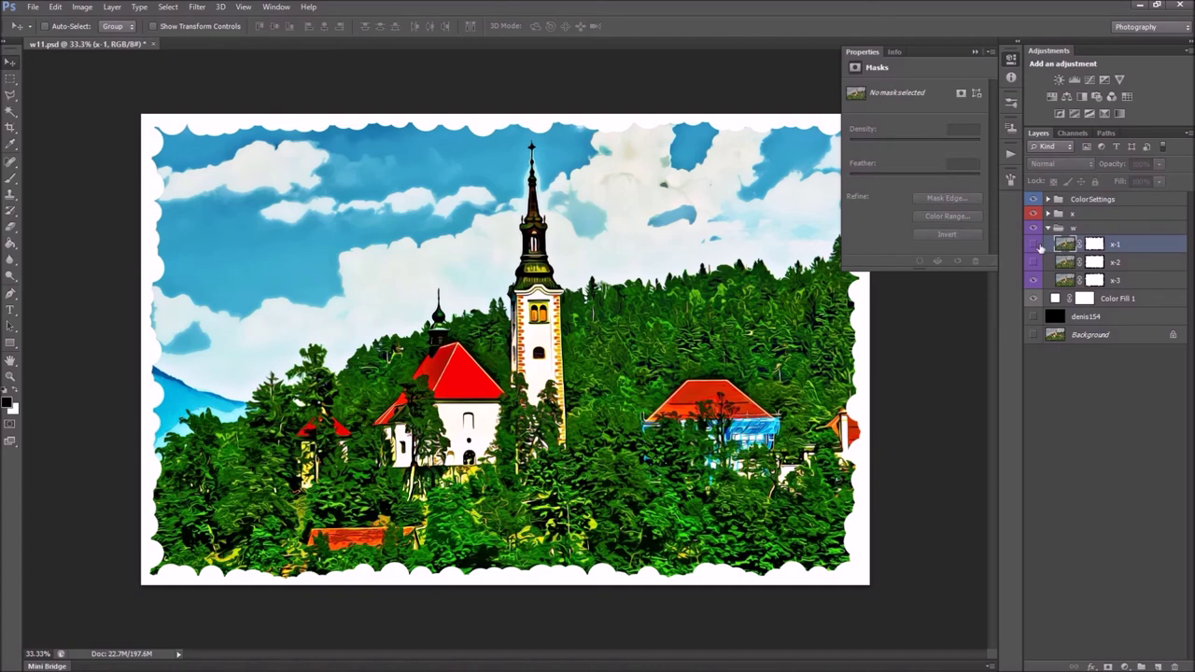
left_click(1033, 244)
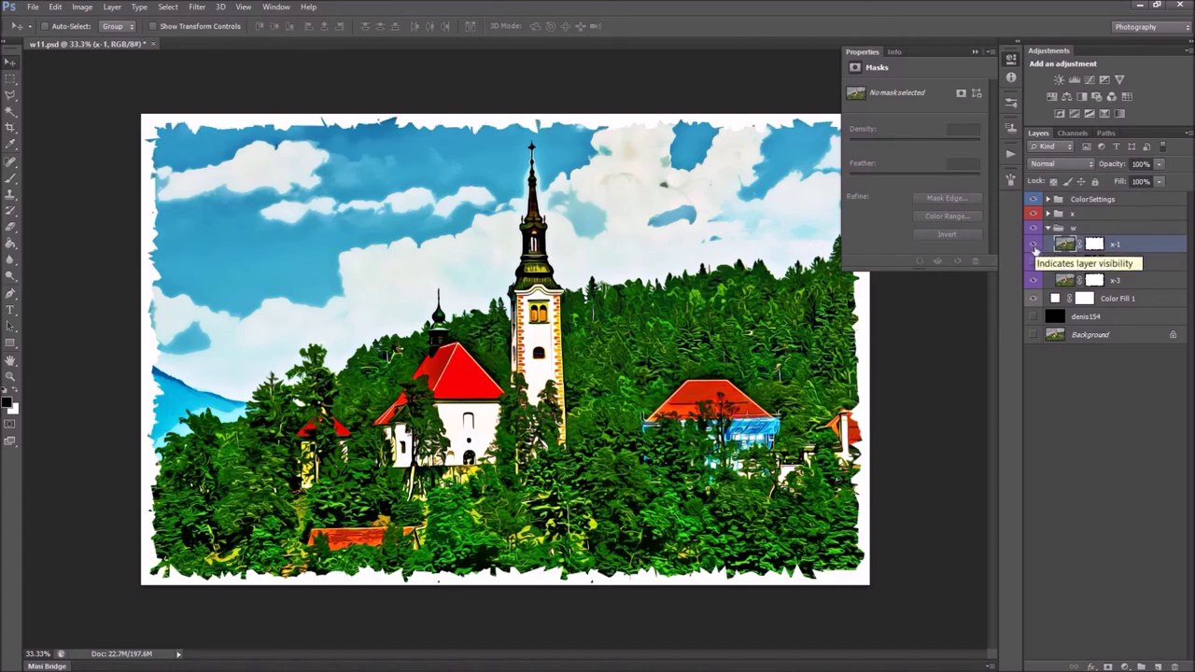
left_click(1033, 280)
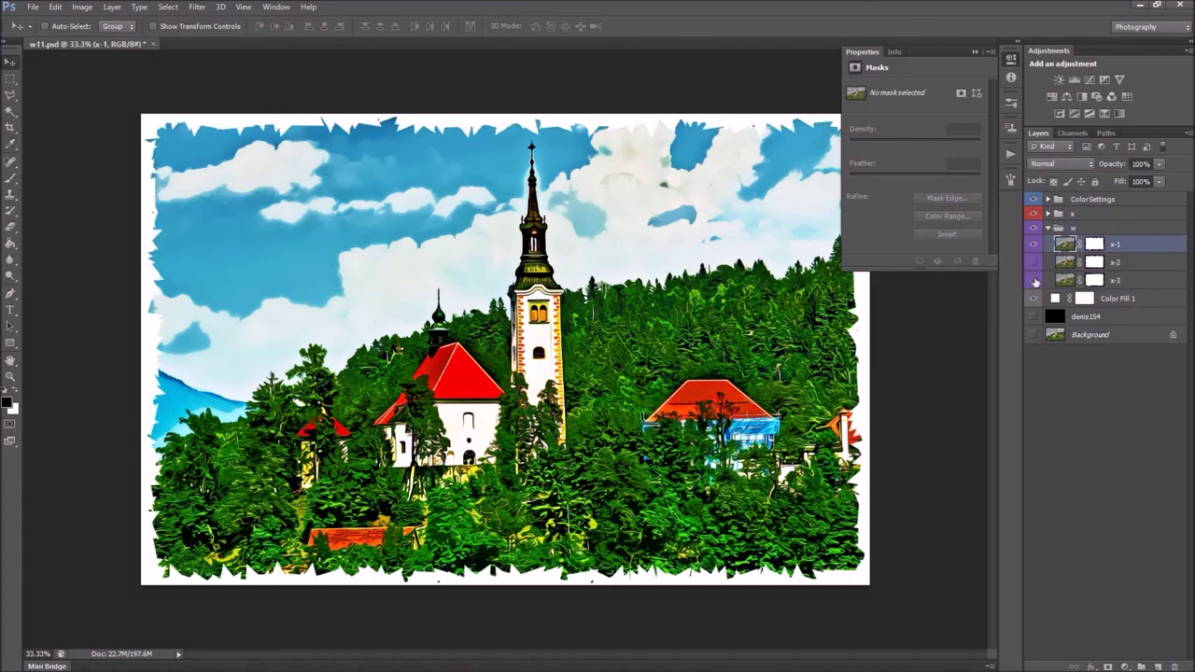
left_click(1033, 244)
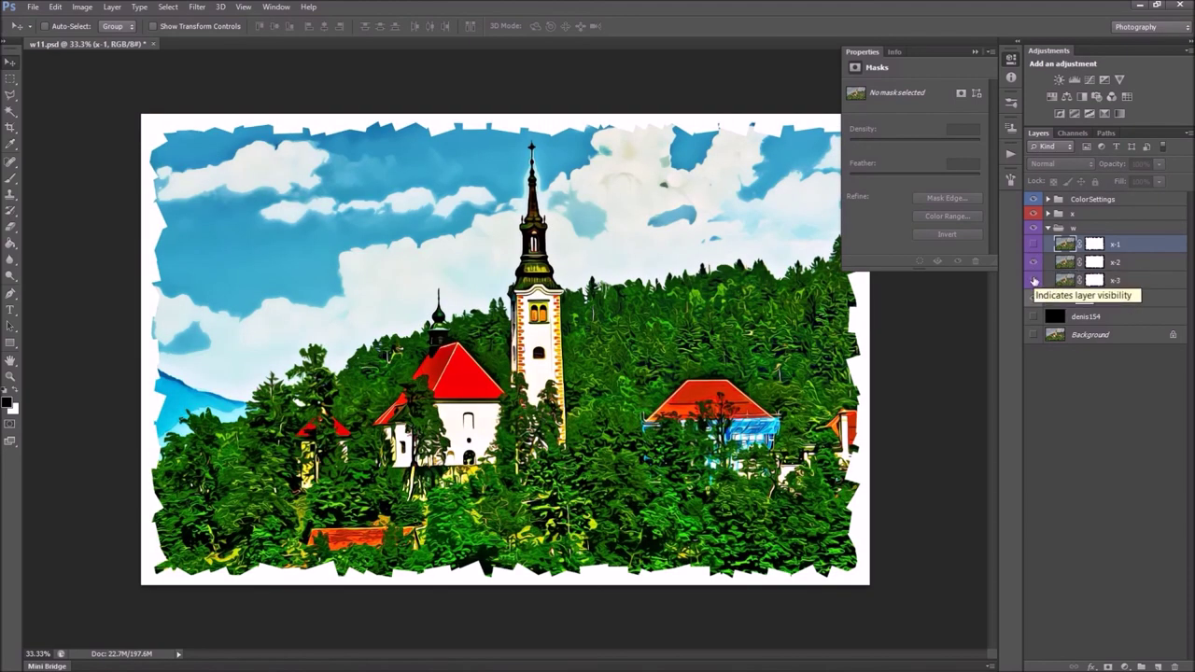
left_click(1033, 280)
left_click(1033, 267)
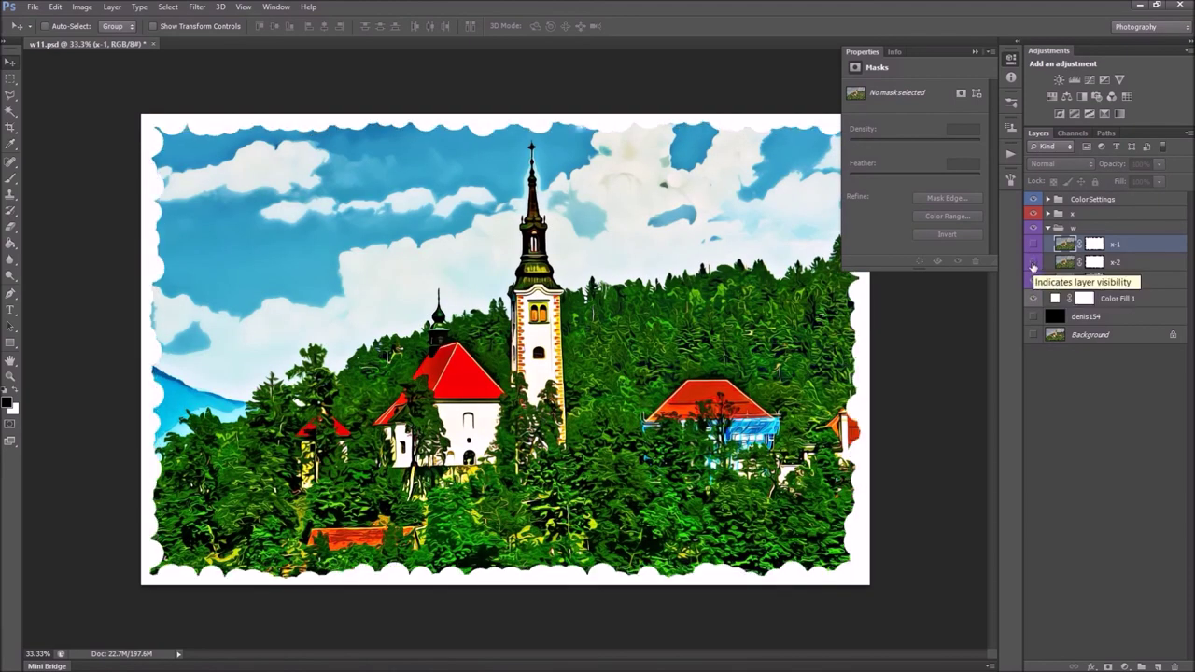
left_click(1032, 267)
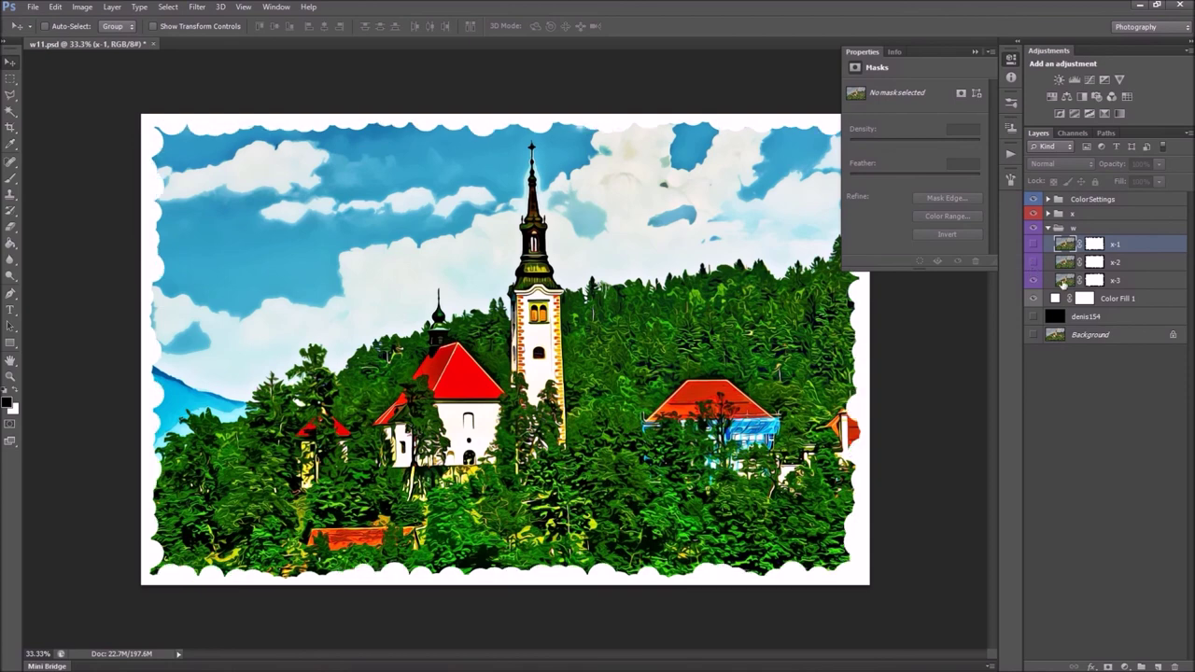
left_click(1078, 229)
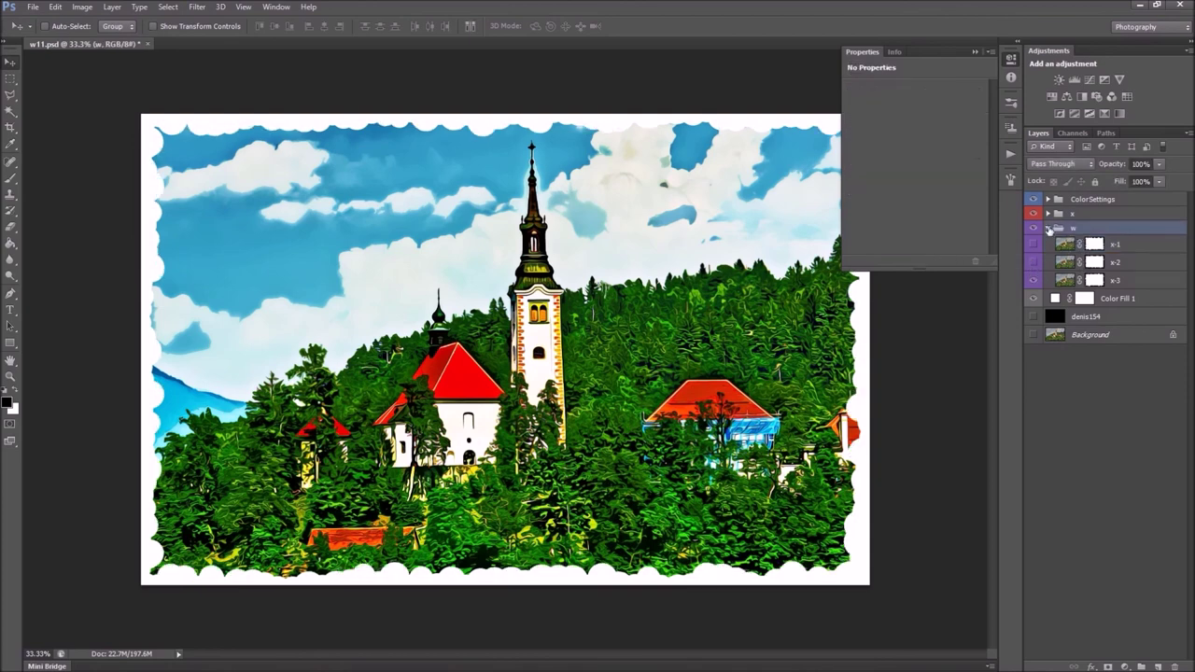
left_click(1048, 229)
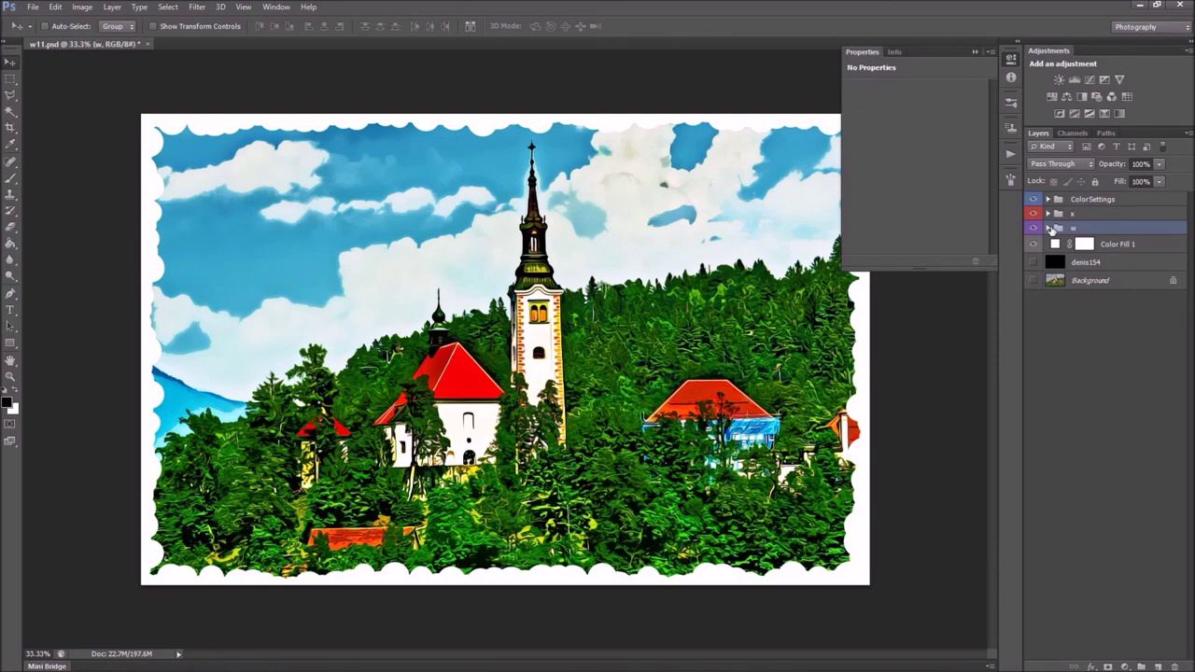